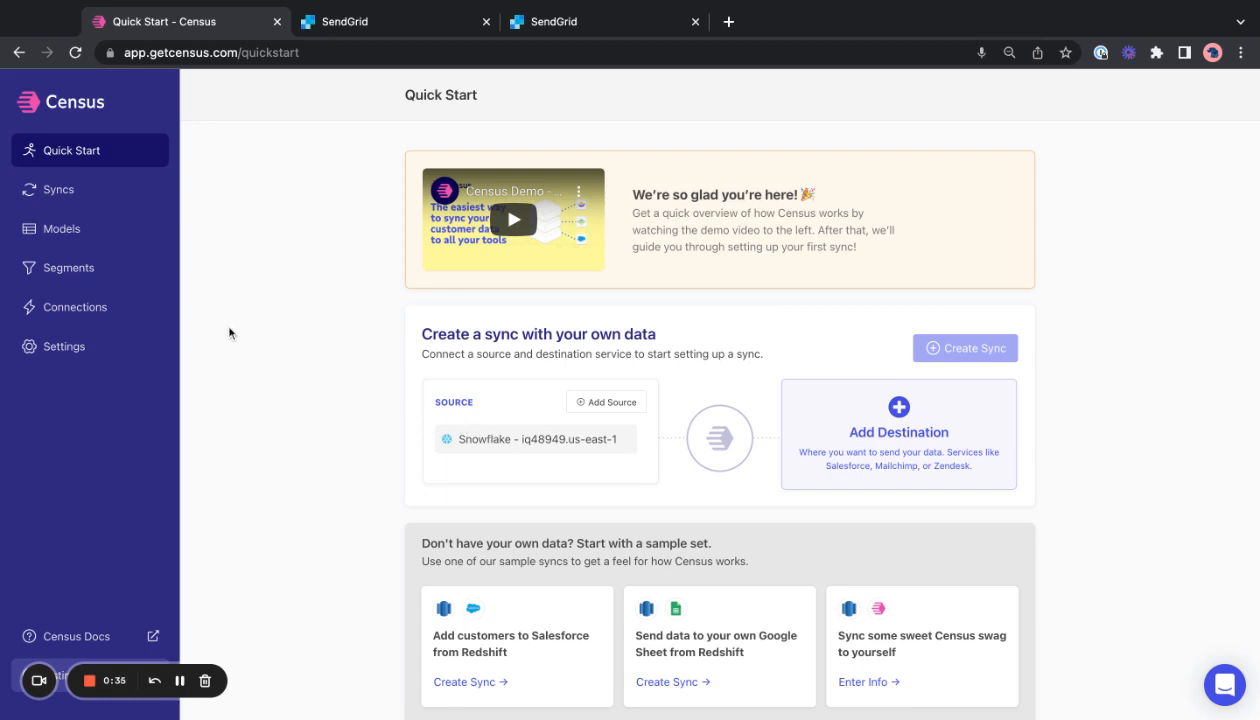
# Start adding a Sendgrid service connection from the Connections page, keeping the default name Sendgrid
pyautogui.click(100, 321)
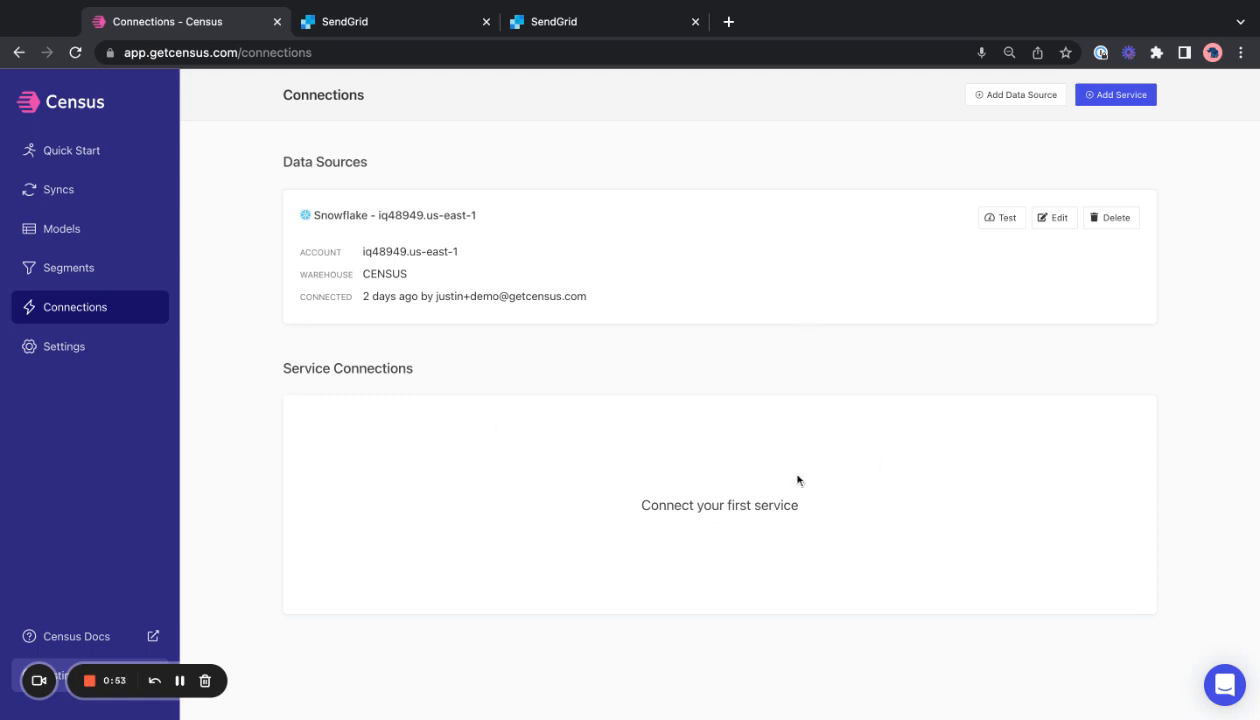
pyautogui.click(1137, 94)
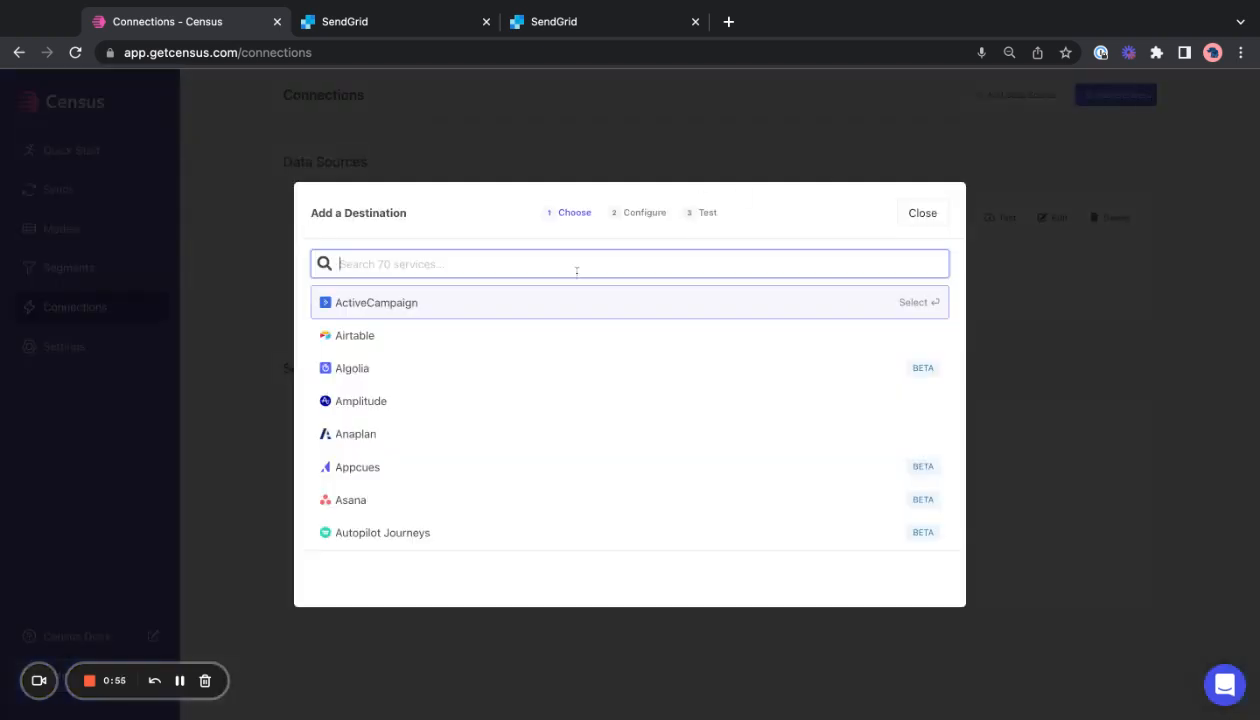
pyautogui.write('send')
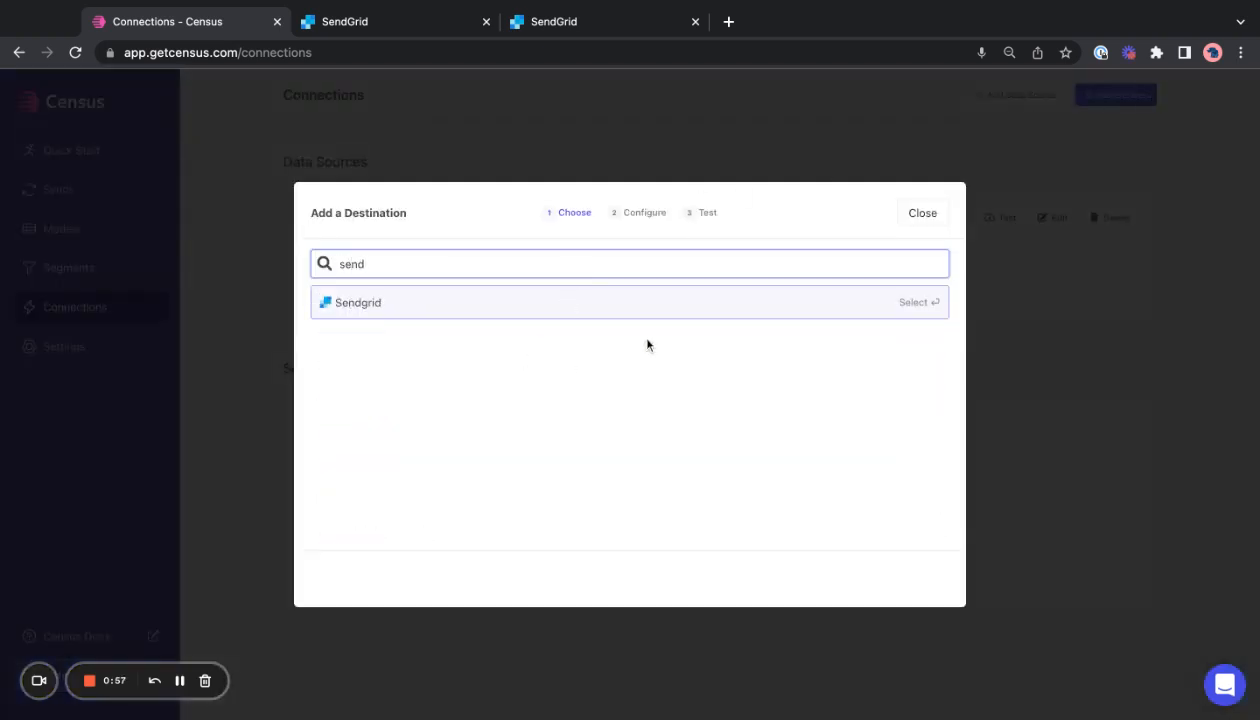
pyautogui.click(628, 316)
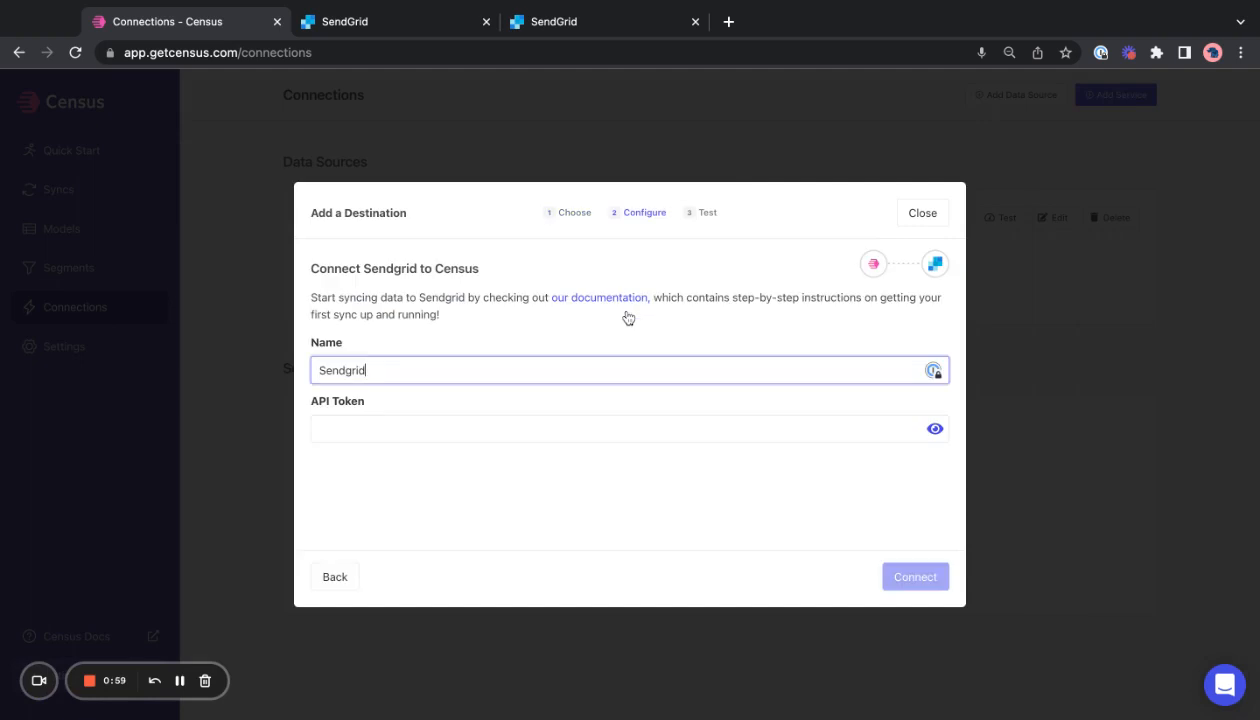
pyautogui.click(640, 500)
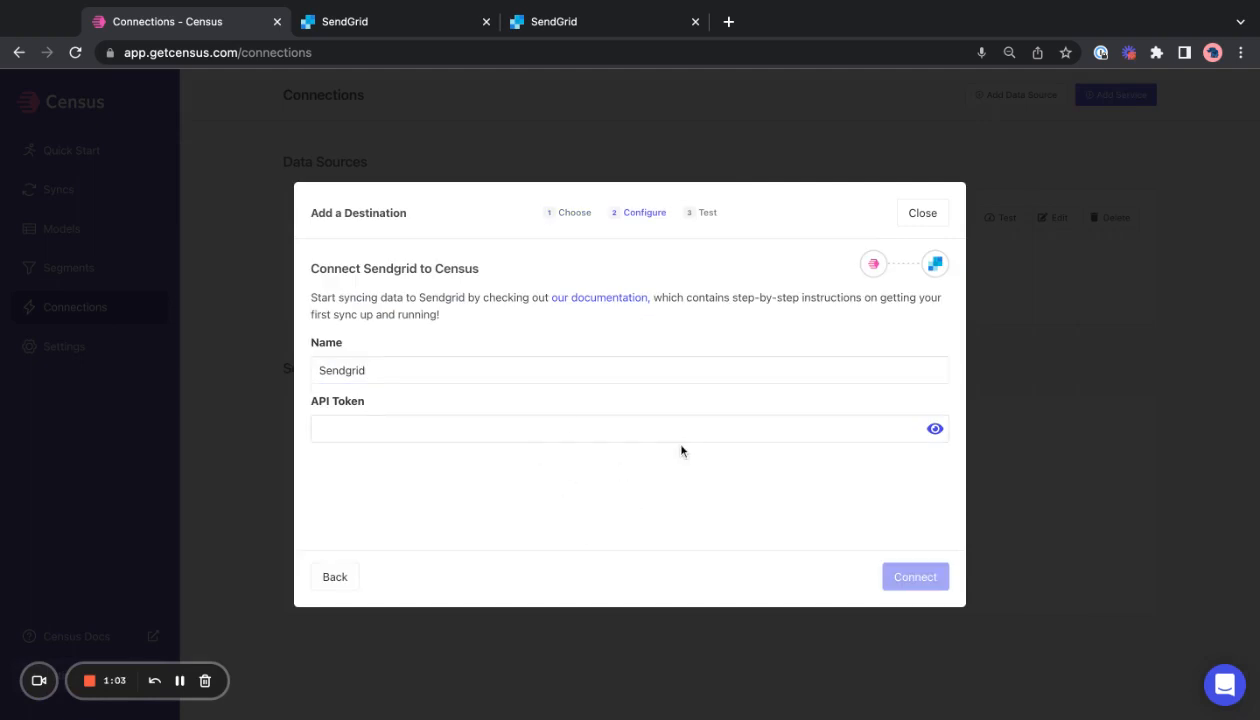
# In SendGrid, create a full-access API key named "Demo API Key" and copy the generated key
pyautogui.click(395, 24)
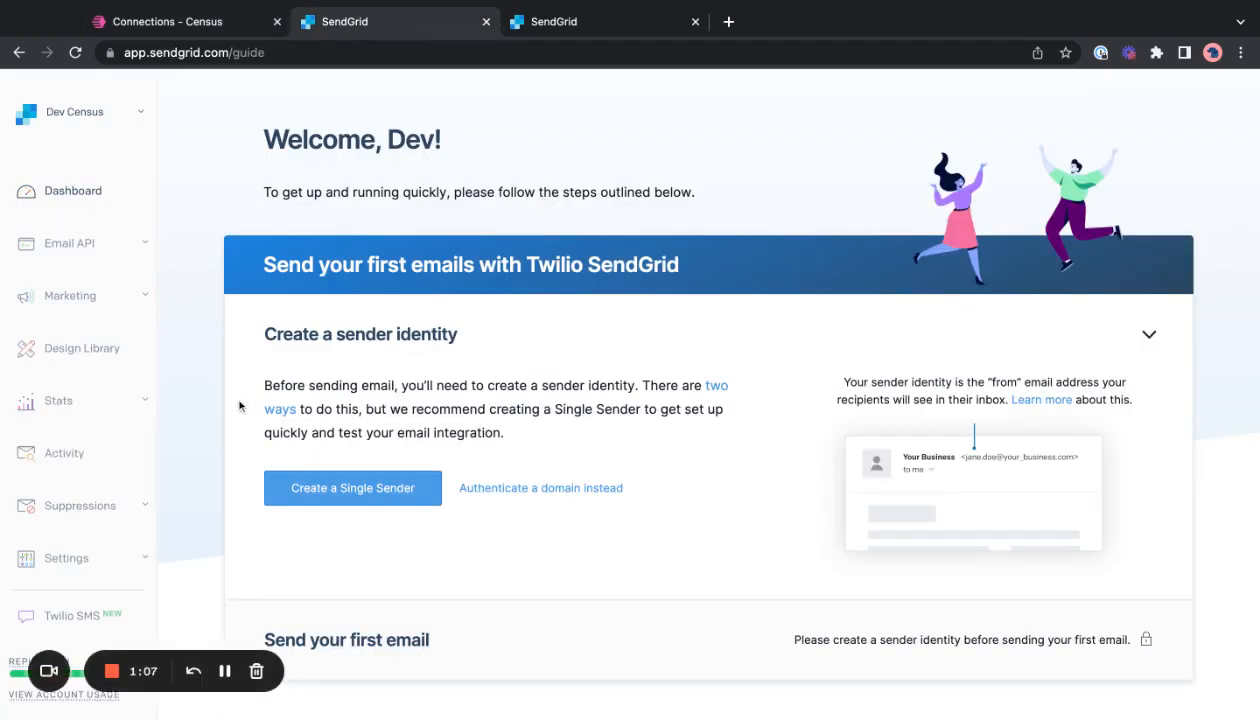
pyautogui.click(70, 558)
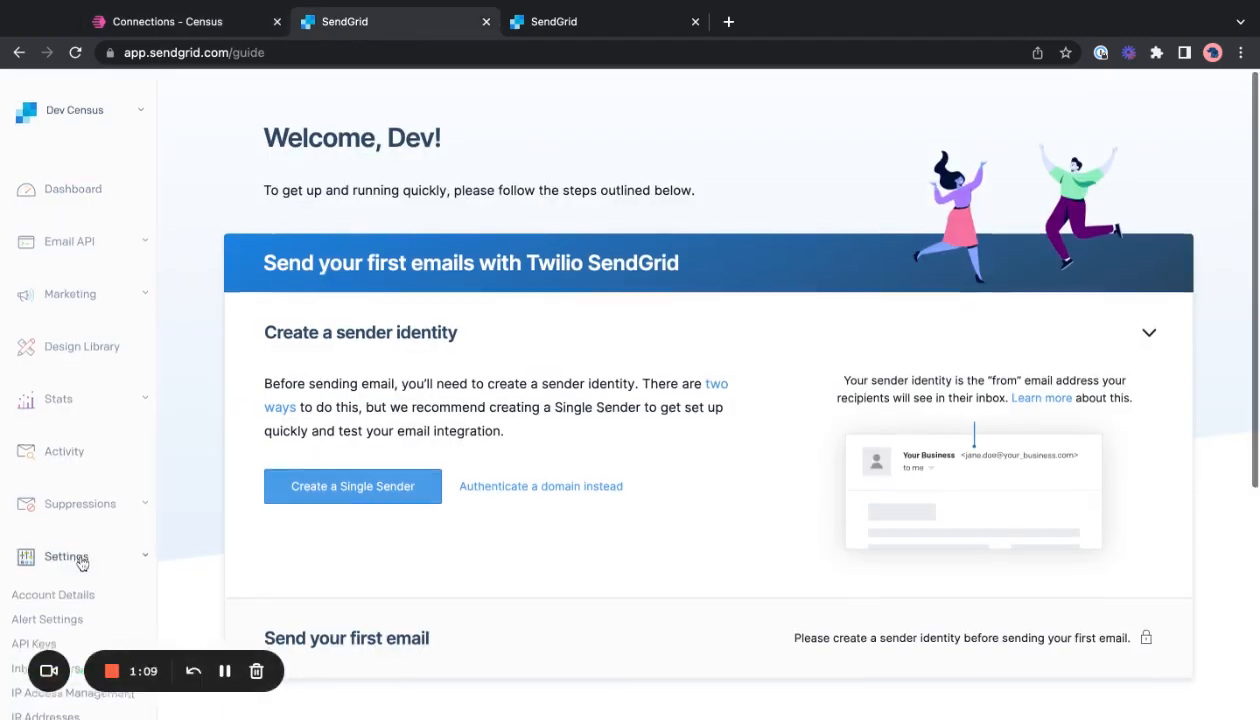
pyautogui.scroll(-2, 82, 565)
pyautogui.click(34, 491)
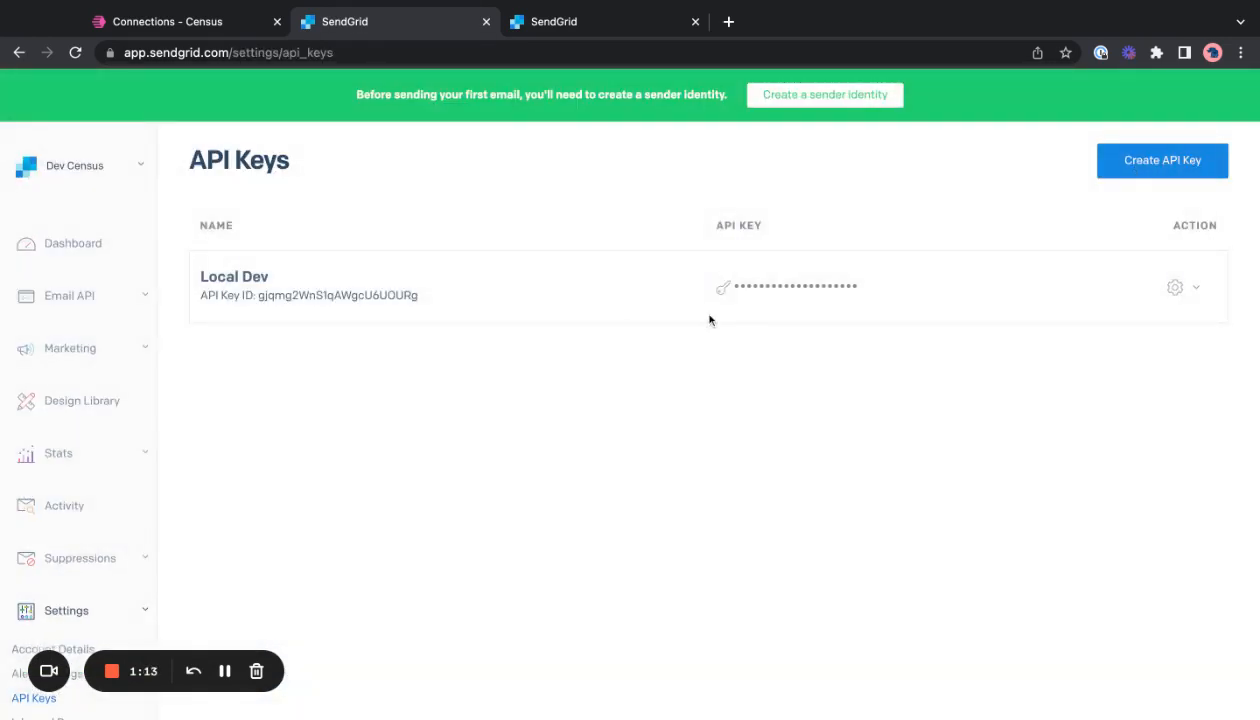
pyautogui.click(1122, 160)
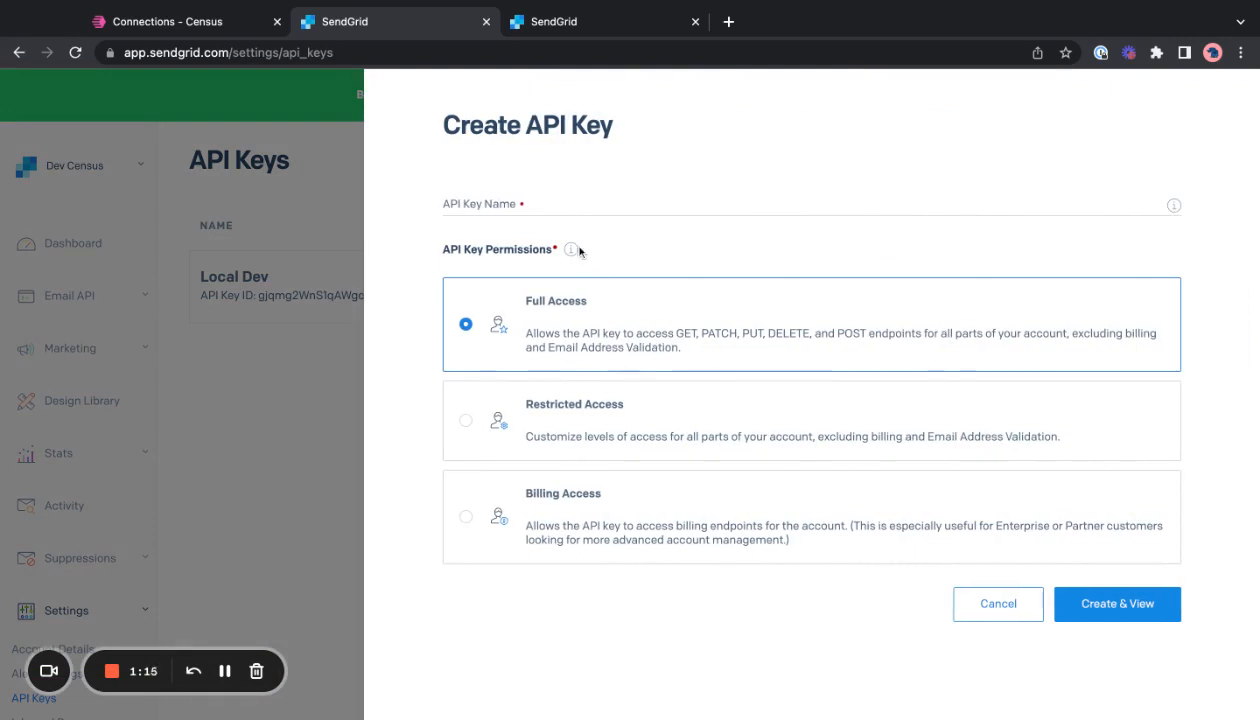
pyautogui.click(560, 201)
pyautogui.write('Demo API')
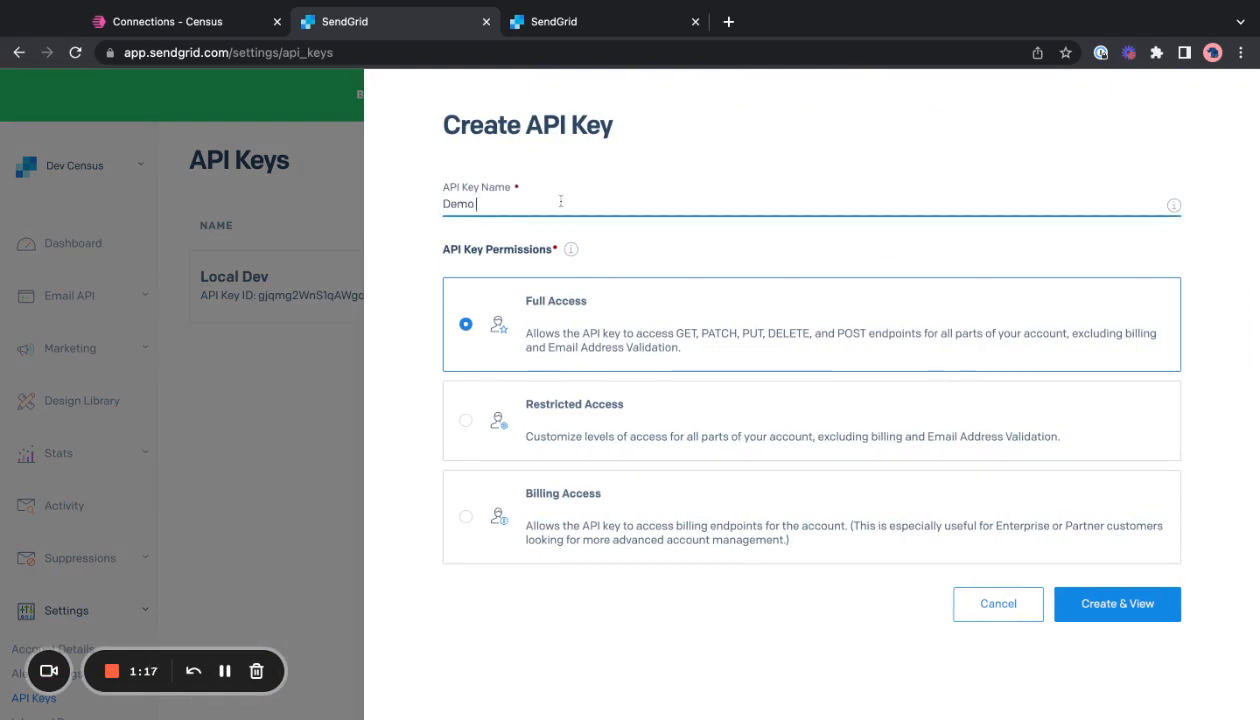
pyautogui.write(' Key')
pyautogui.click(1083, 601)
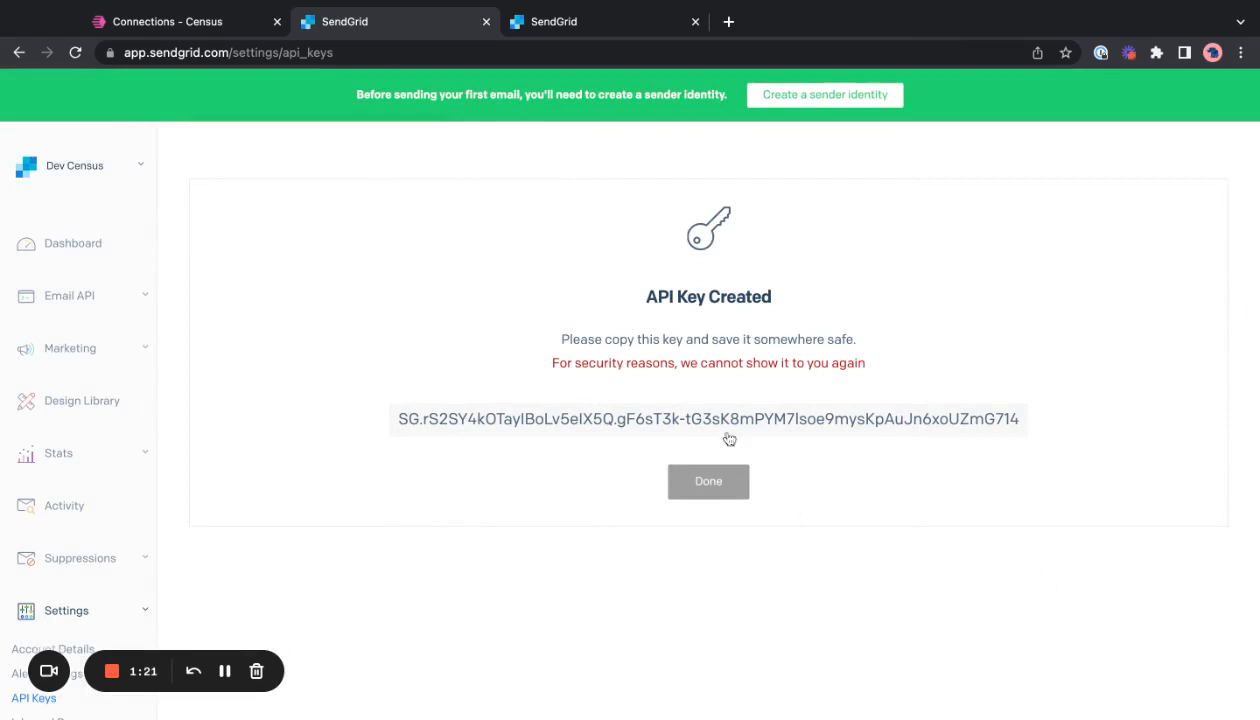
pyautogui.click(727, 425)
# In Census, paste the copied key as the API token to finish connecting Sendgrid, and close the SendGrid API key page
pyautogui.click(198, 26)
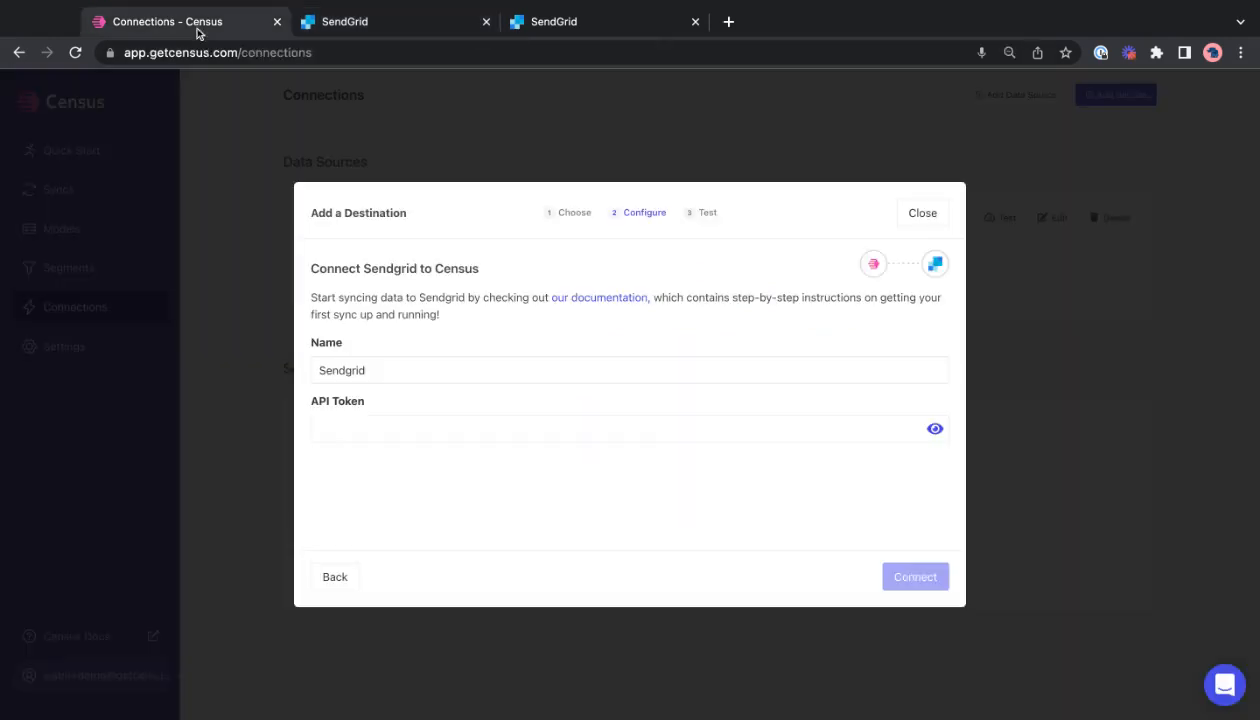
pyautogui.click(517, 431)
pyautogui.hotkey('ctrl', 'v')
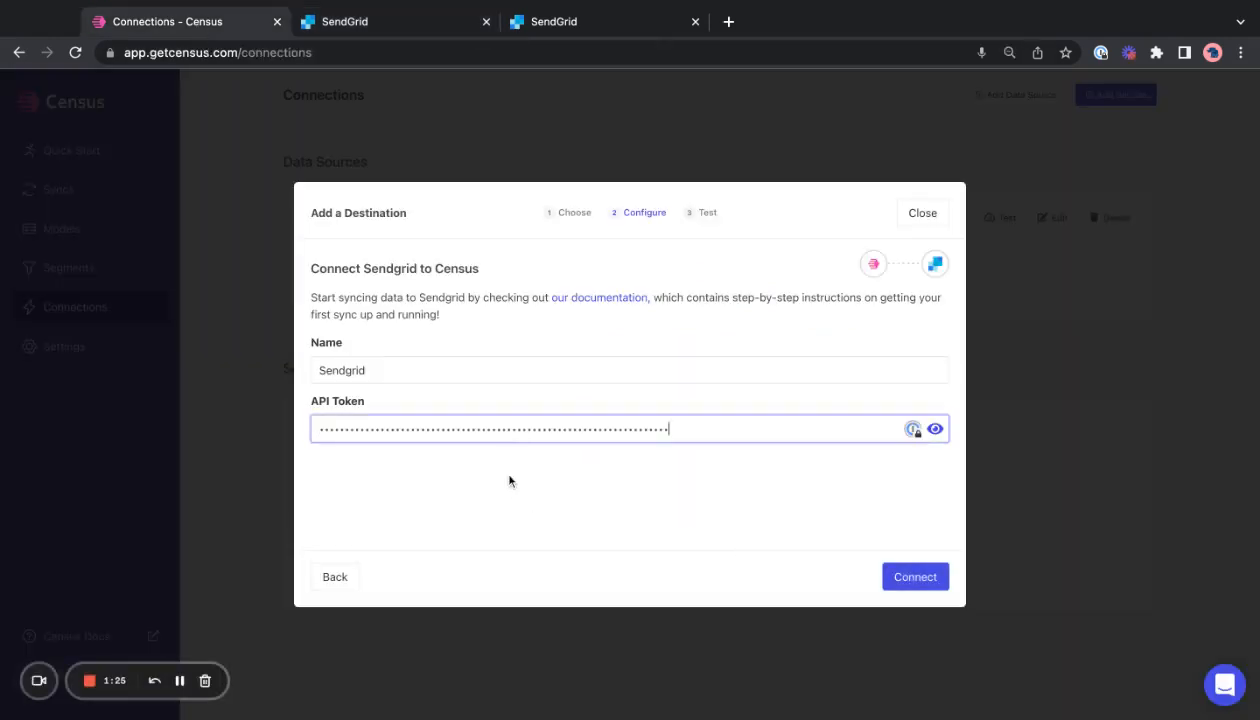
pyautogui.click(915, 580)
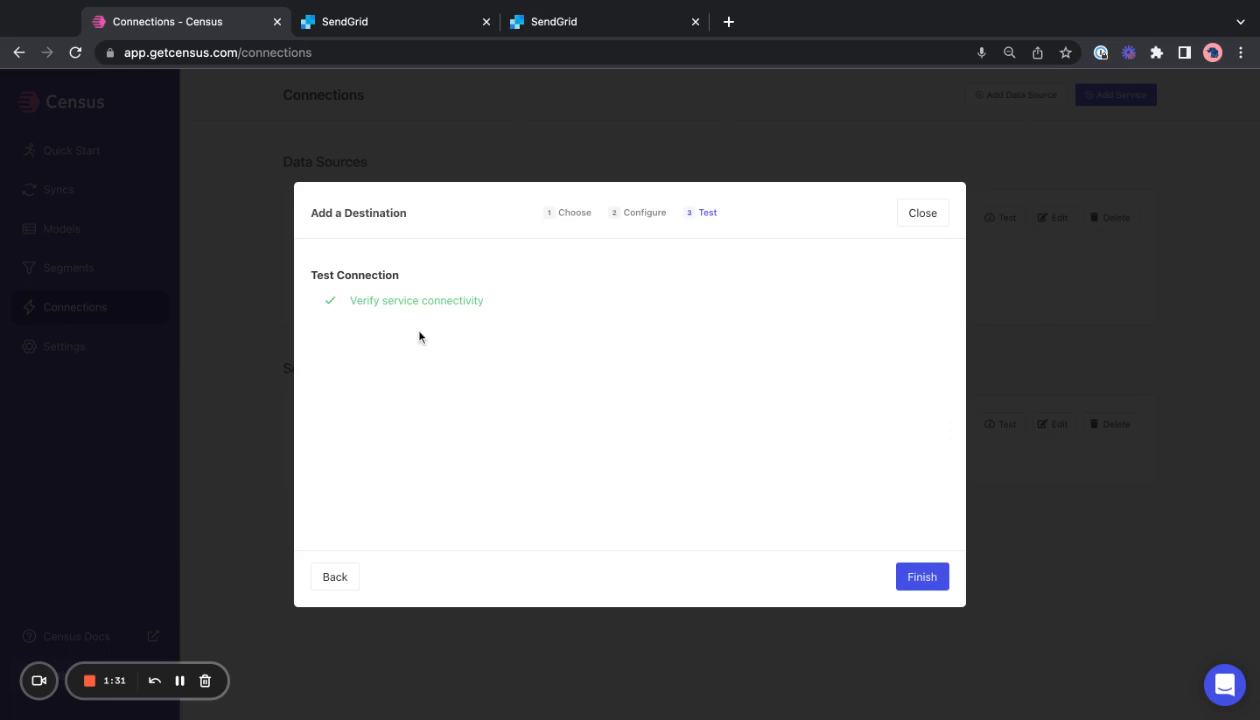
pyautogui.click(928, 578)
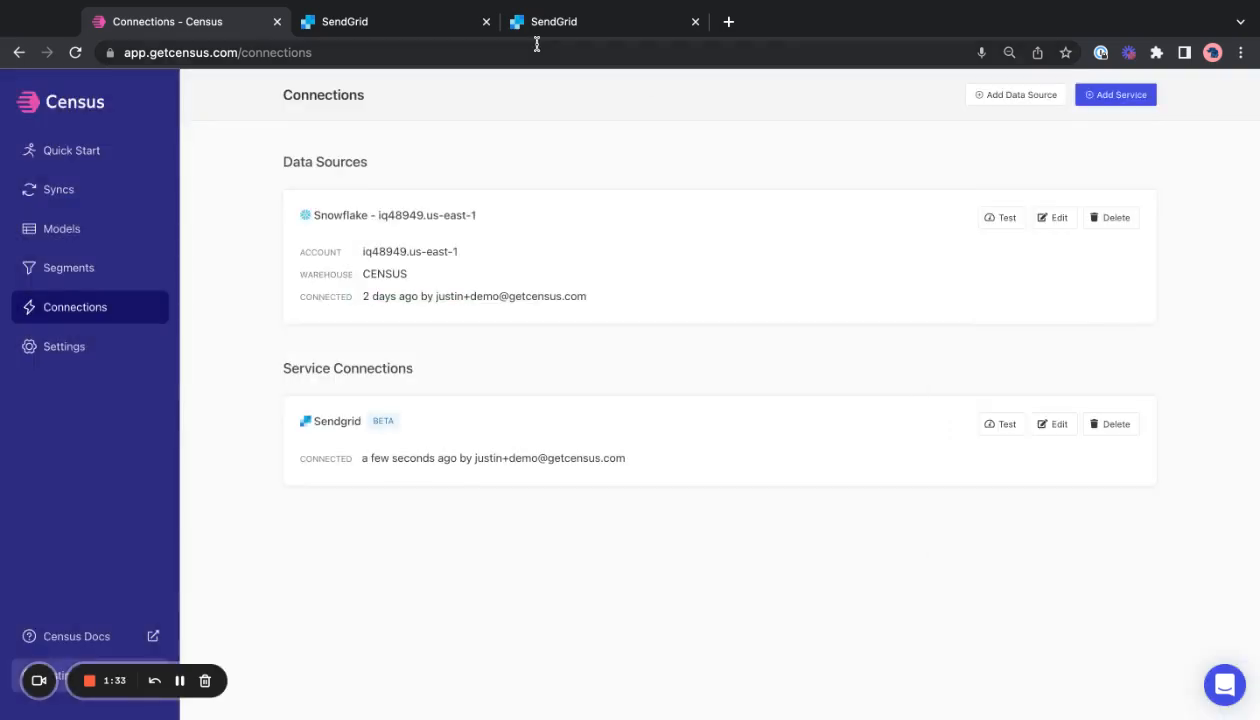
pyautogui.click(486, 21)
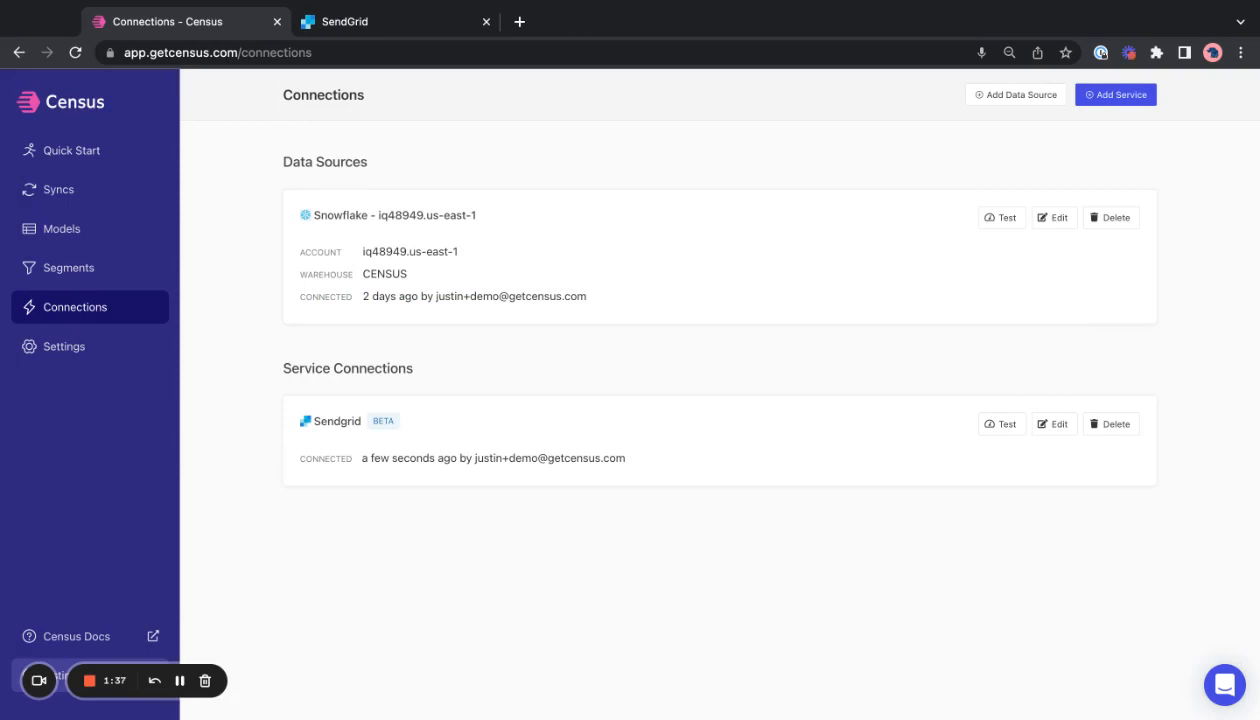
# Create a Snowflake SQL model that selects all columns plus datediff(days, created_at, updated_at) as days_active from DEMO_DB.CENSUS.NEW_USERS
pyautogui.click(82, 231)
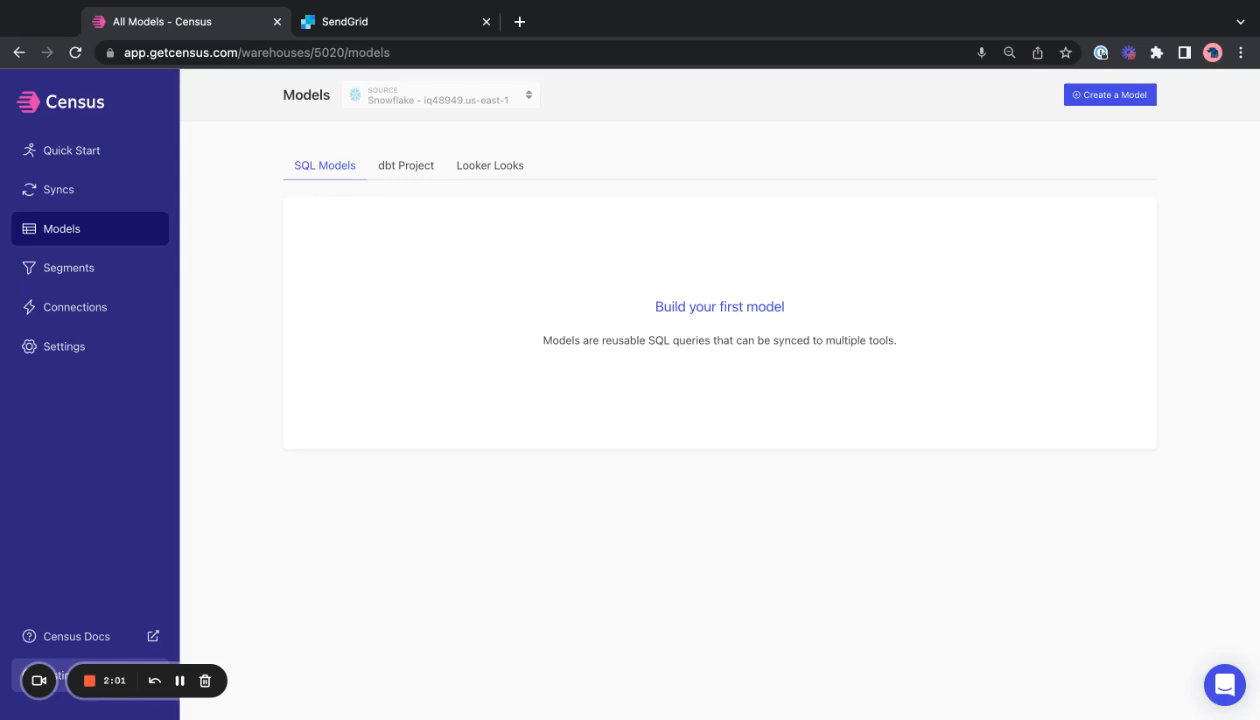
pyautogui.click(1110, 97)
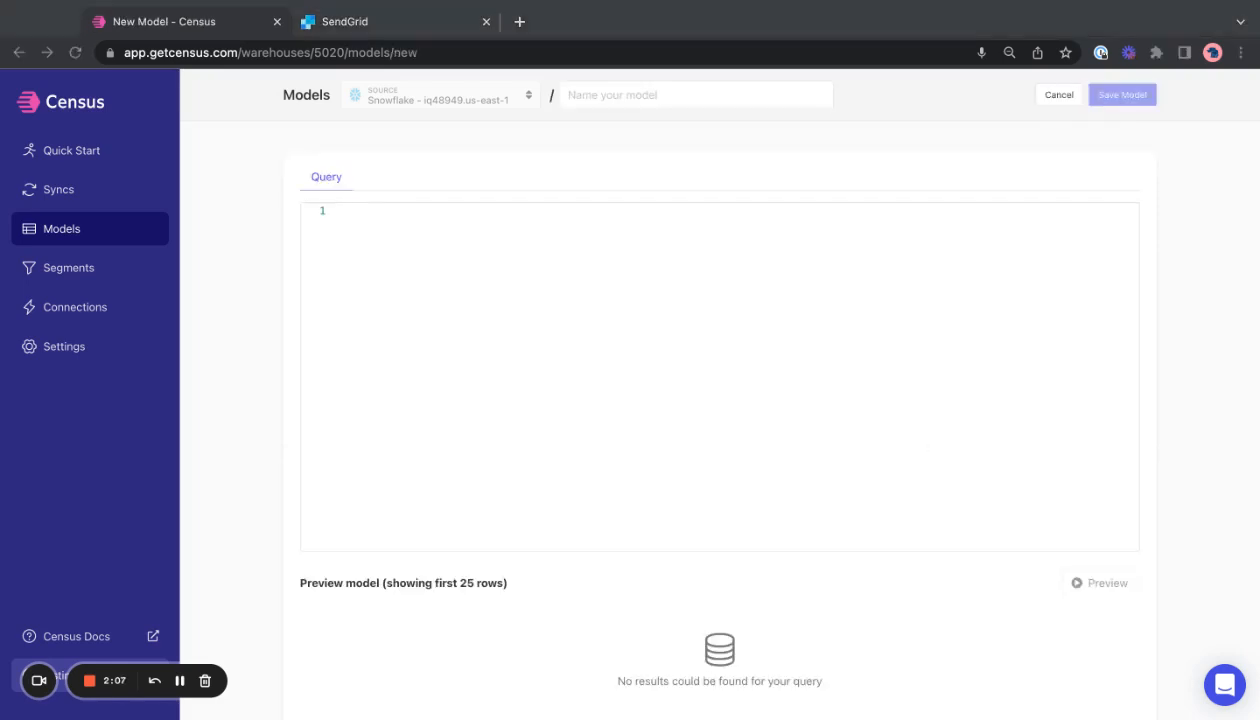
pyautogui.click(520, 315)
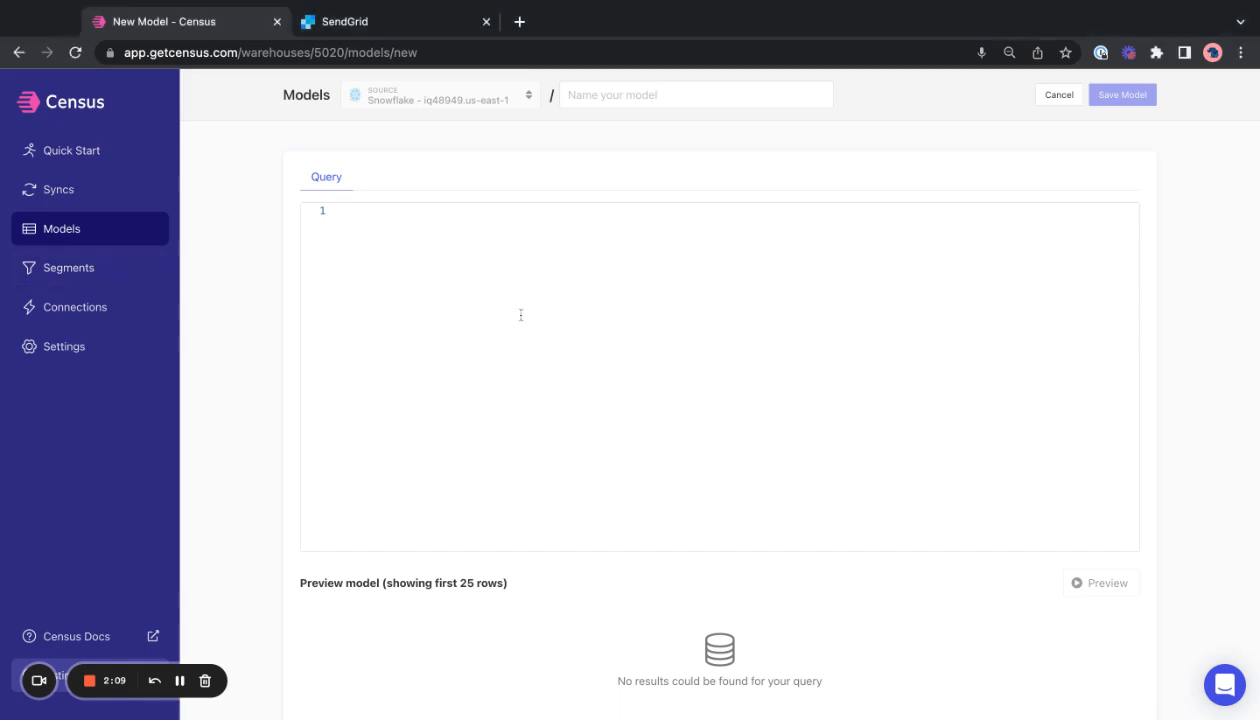
pyautogui.press('super+v')
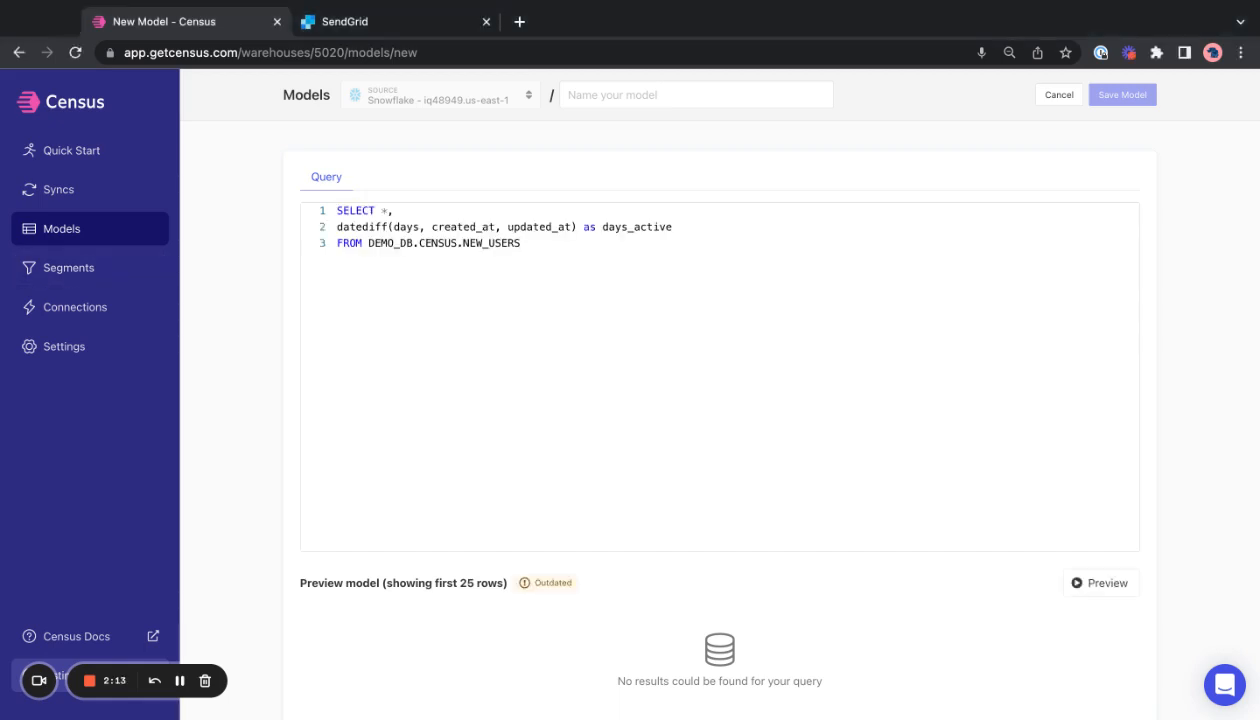
pyautogui.click(686, 226)
pyautogui.hotkey('shift', 'alt', 'Left')
pyautogui.hotkey('shift', 'Down')
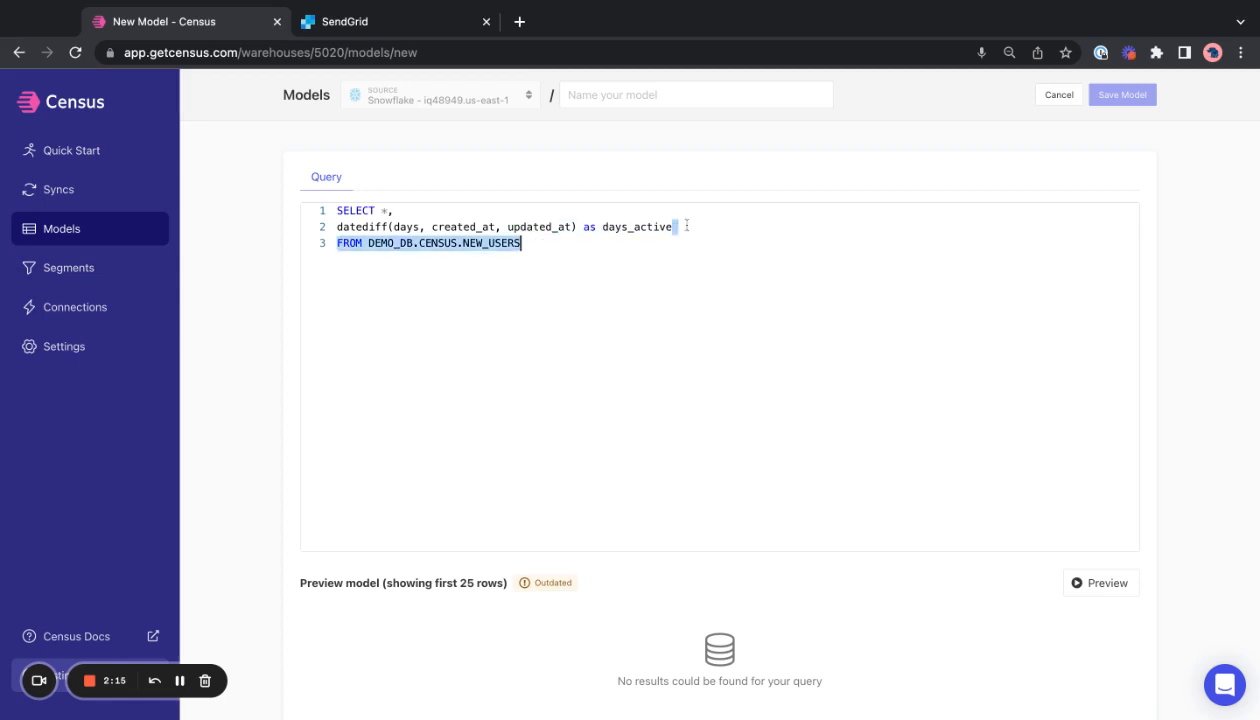
pyautogui.hotkey('shift', 'Up')
pyautogui.press('shift+super+Left')
pyautogui.click(441, 270)
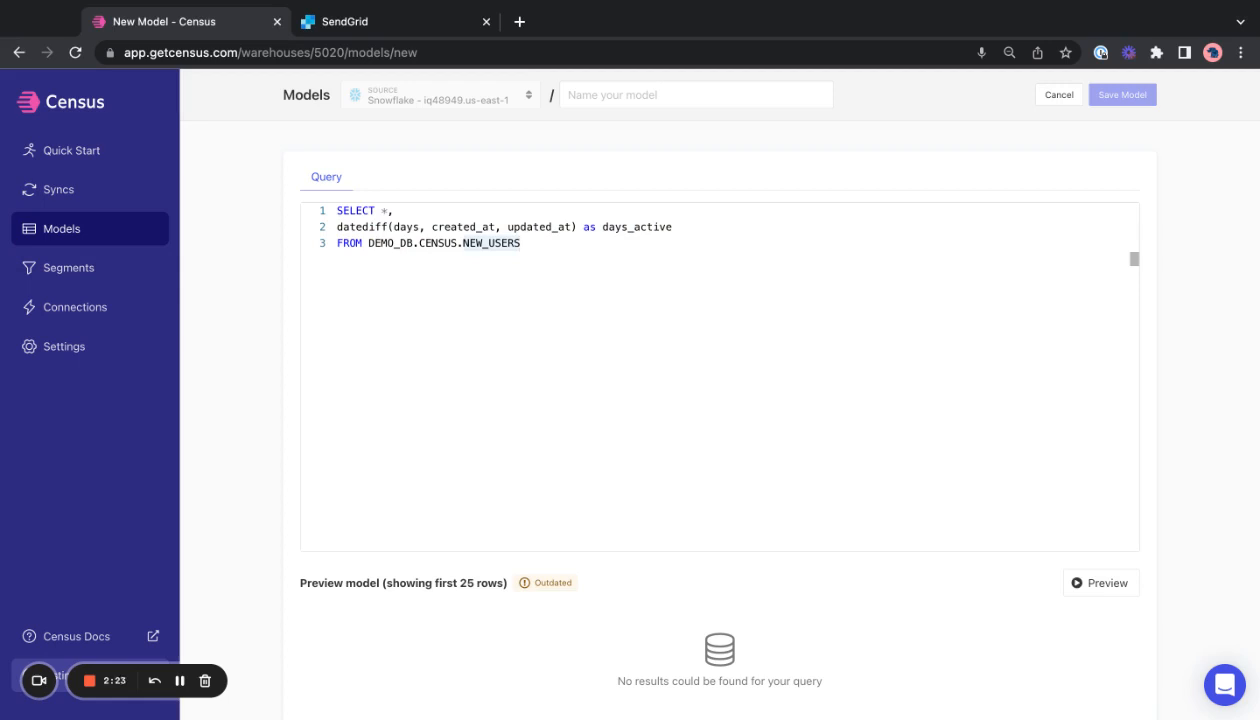
# Name the model "All New Users" and save it
pyautogui.click(644, 100)
pyautogui.write('All New a')
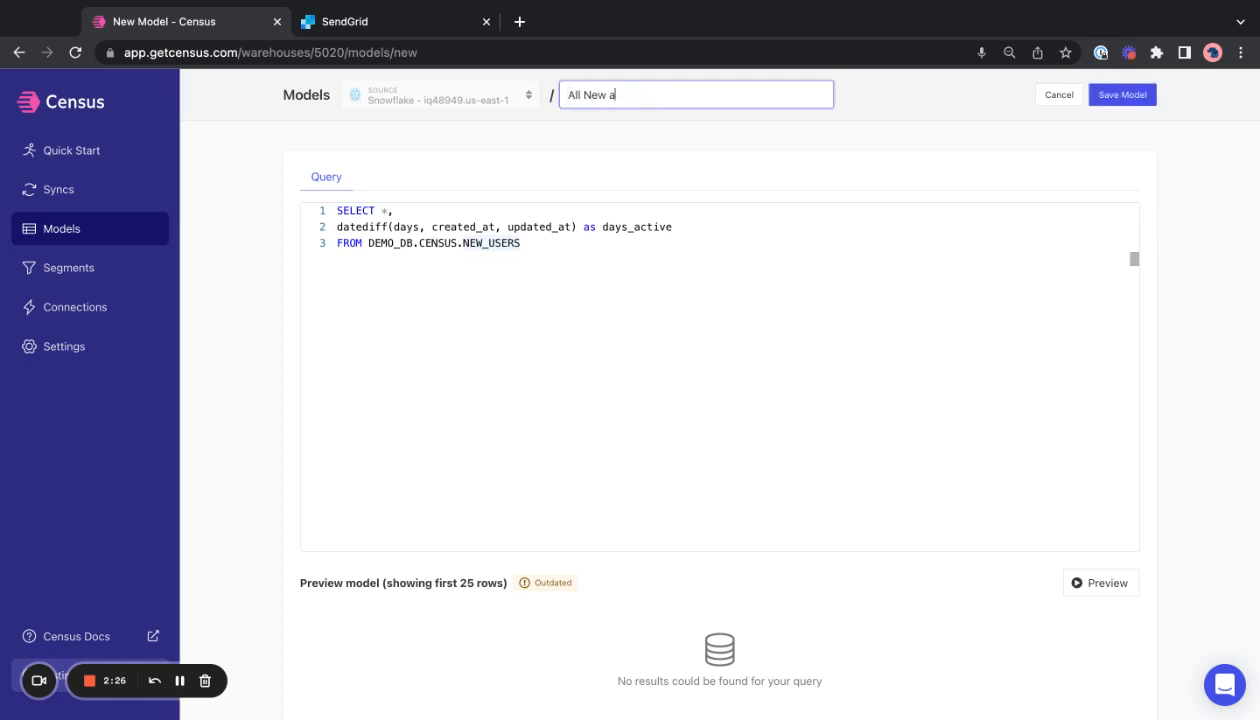
pyautogui.press('BackSpace')
pyautogui.write('Users')
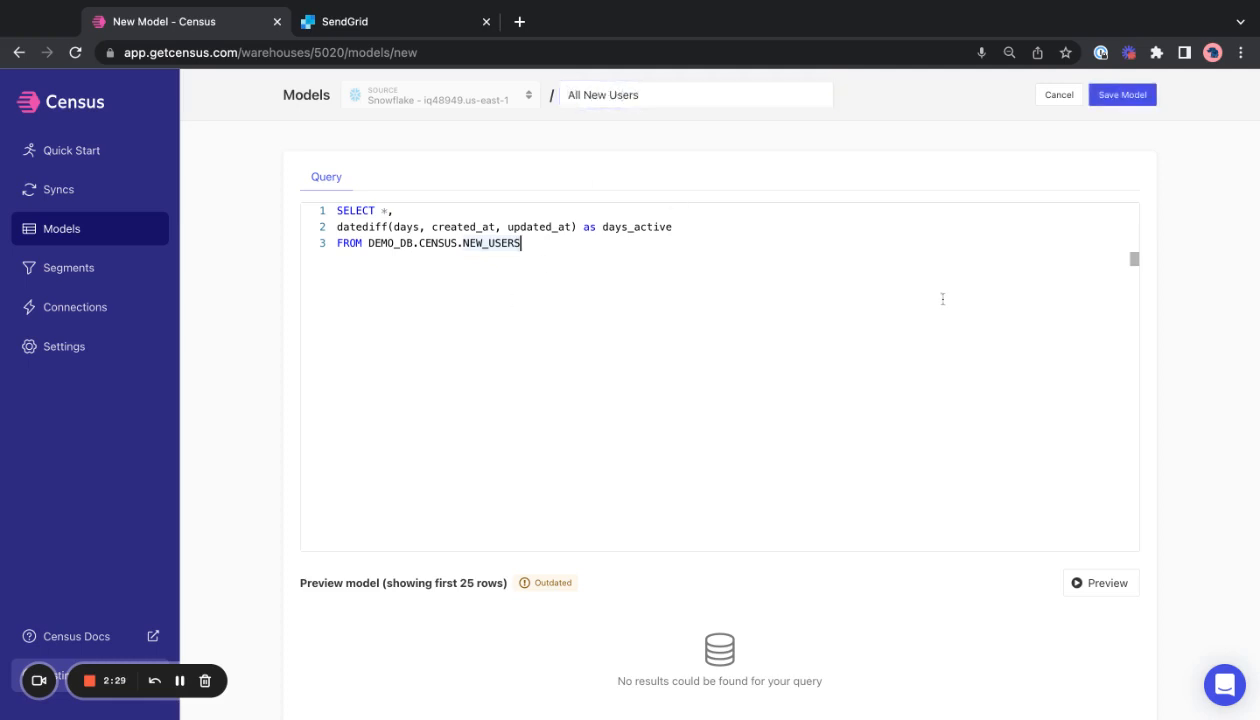
pyautogui.click(1139, 94)
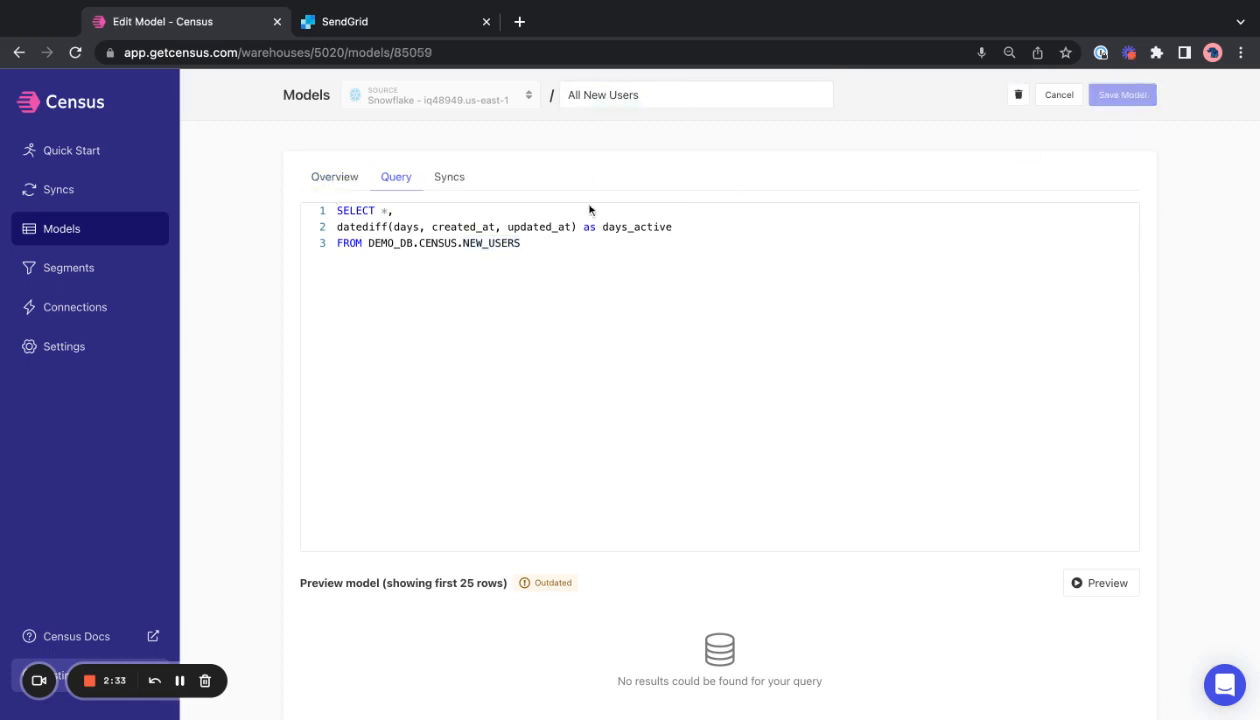
# Reopen the All New Users model from the models list and approve it for use in segments
pyautogui.click(82, 230)
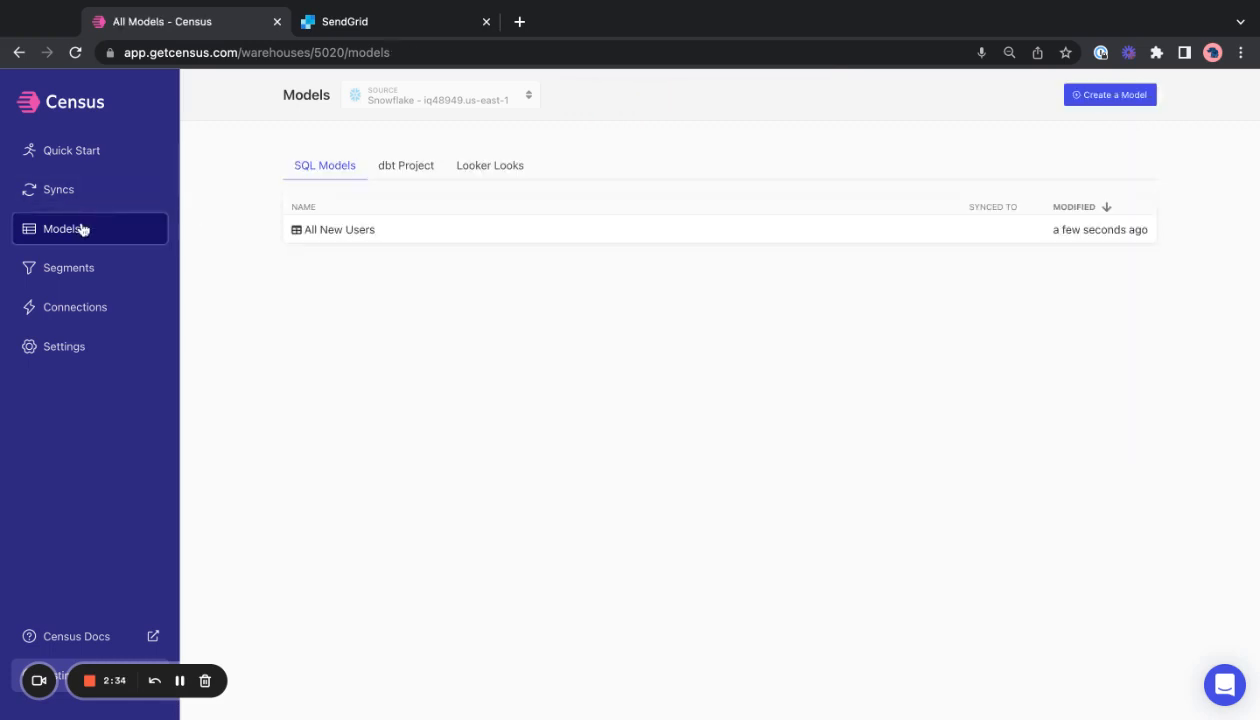
pyautogui.click(429, 231)
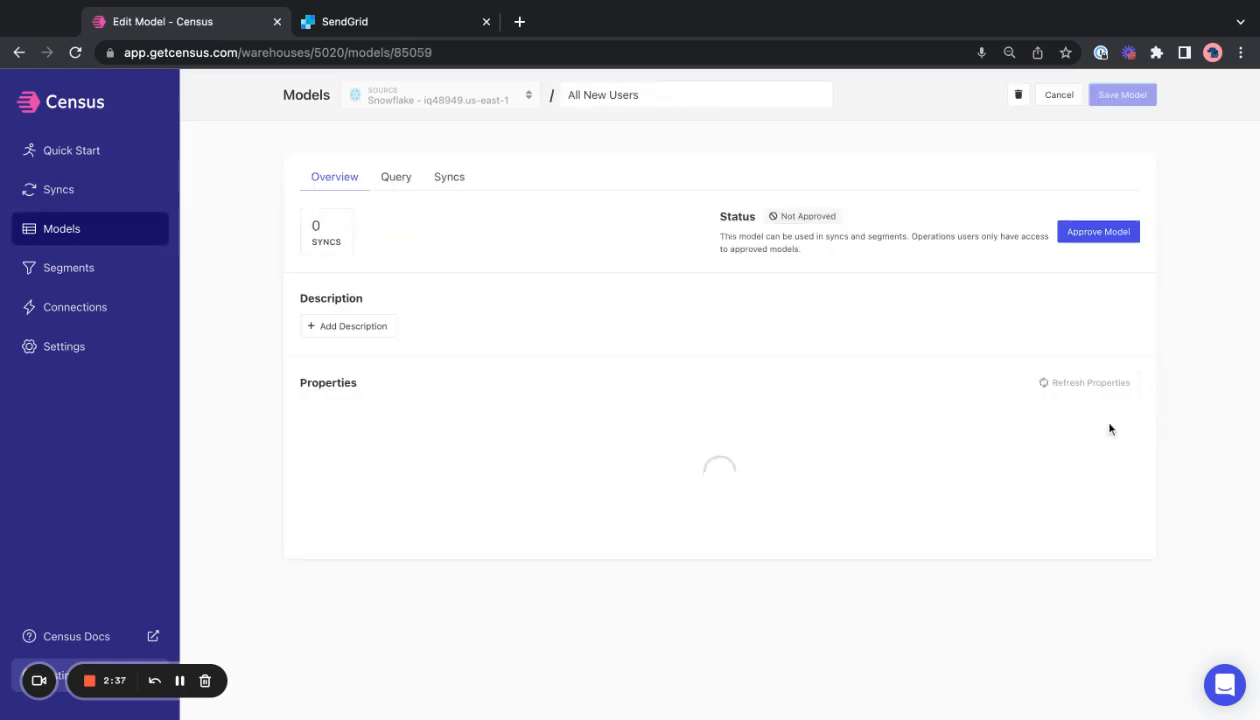
pyautogui.click(1098, 232)
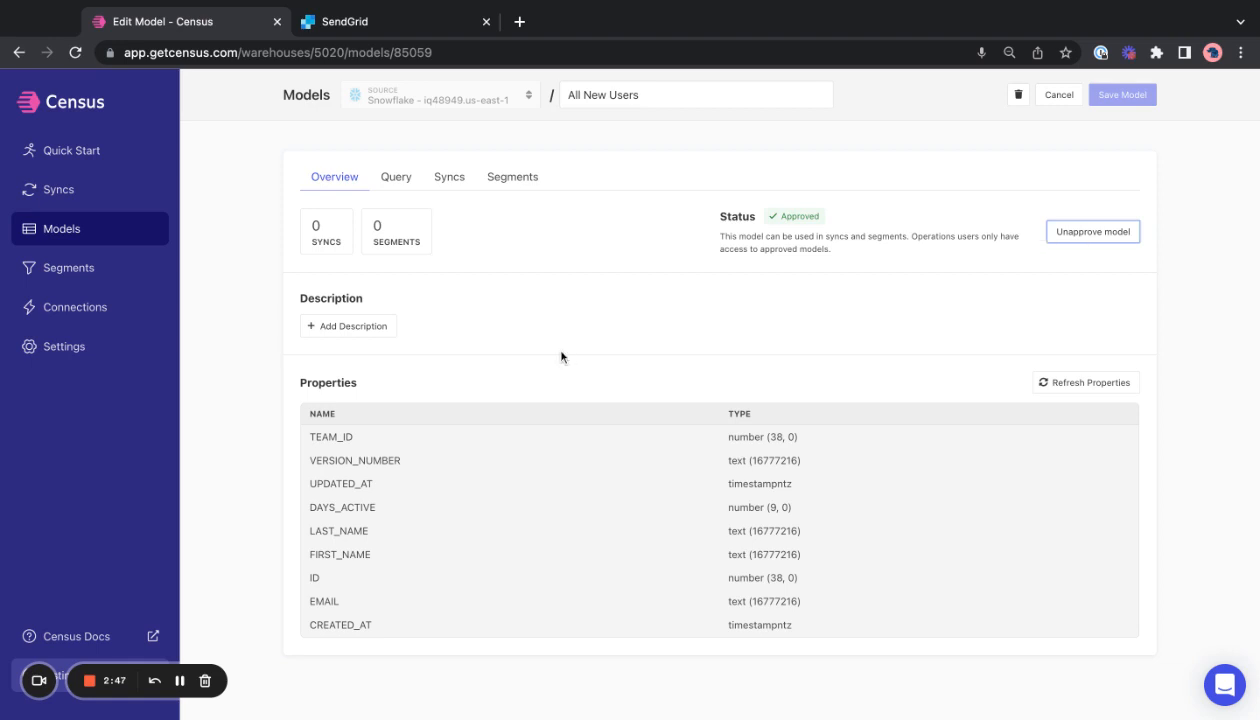
# Start a new segment named "User Inactive After 30 Days" based on the All New Users model
pyautogui.click(79, 266)
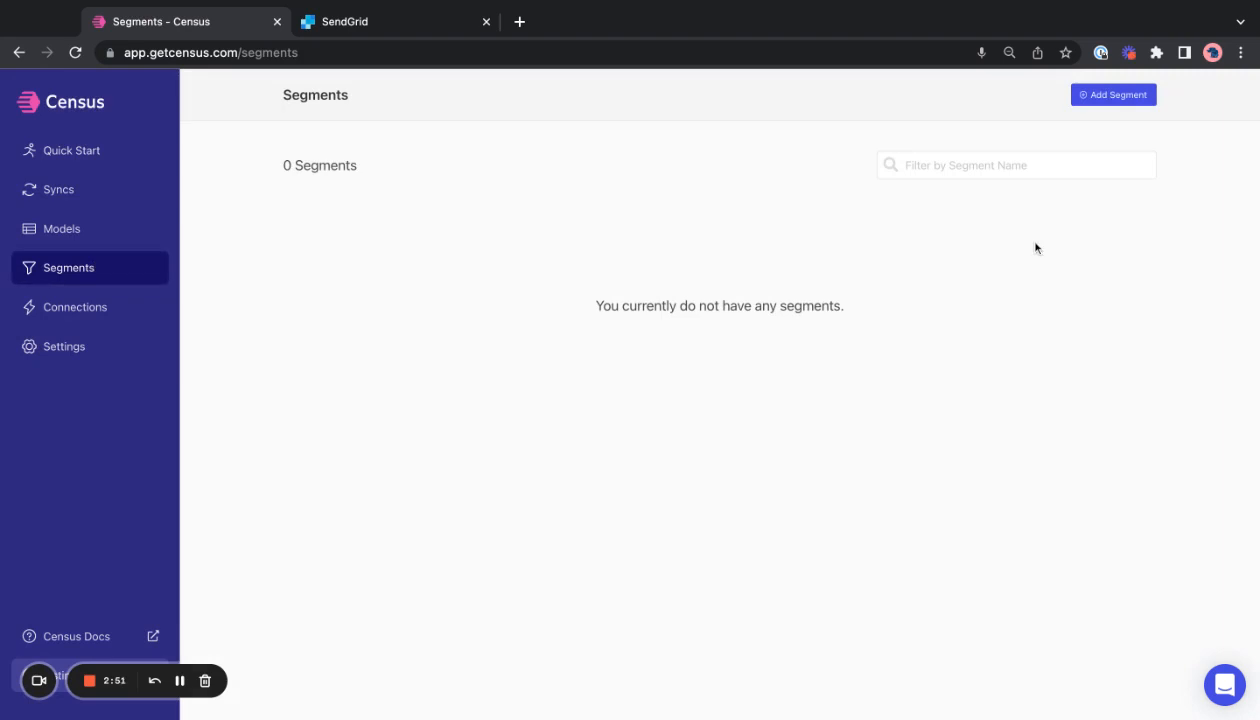
pyautogui.click(1105, 101)
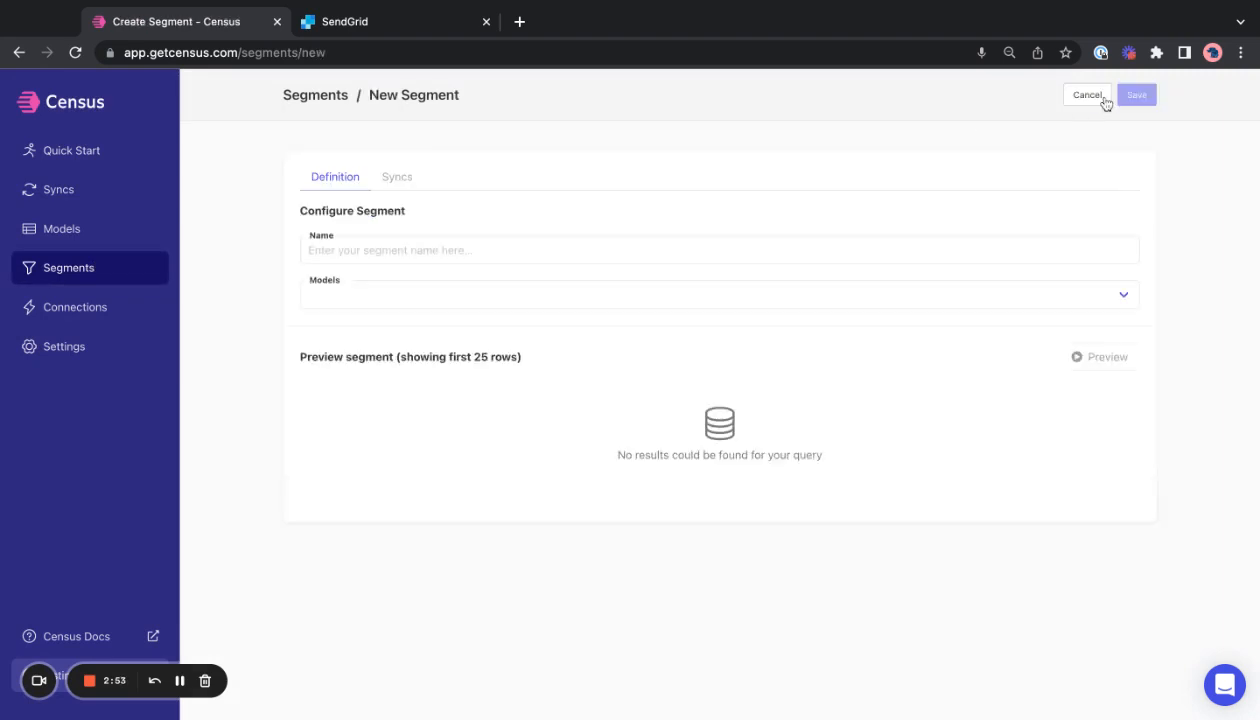
pyautogui.click(585, 254)
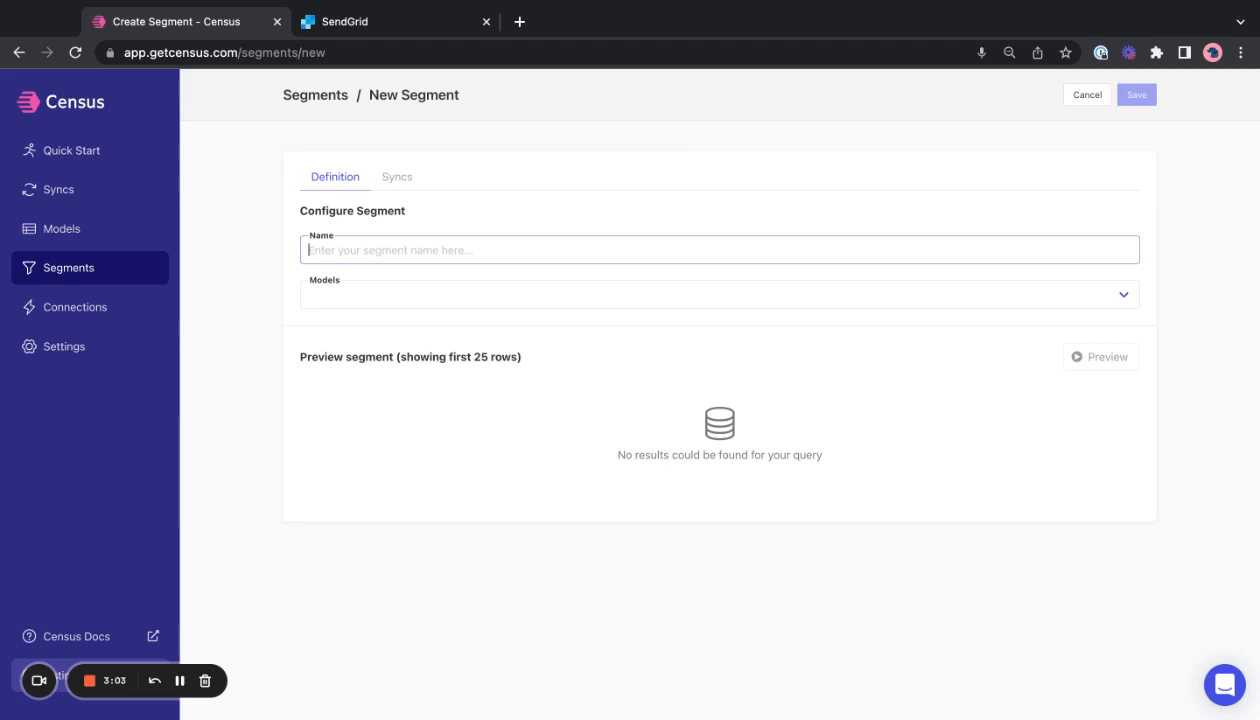
pyautogui.write('User Inactive A')
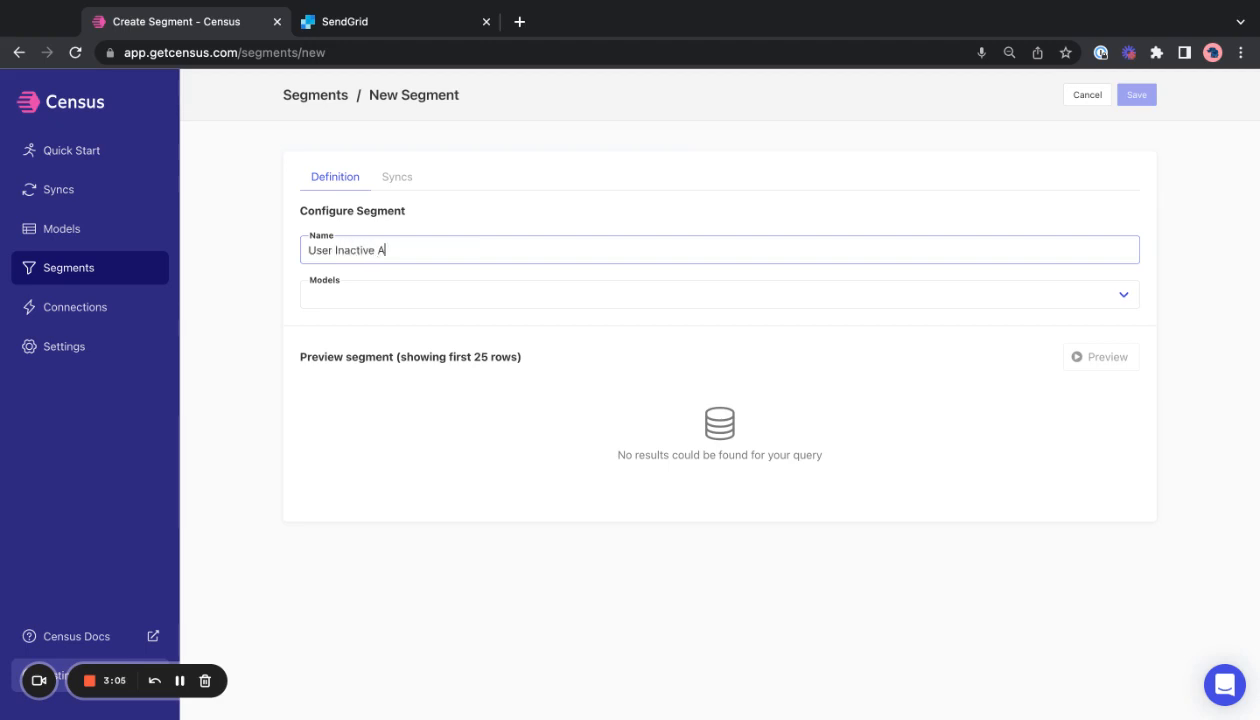
pyautogui.write('fter 30 Days')
pyautogui.click(592, 297)
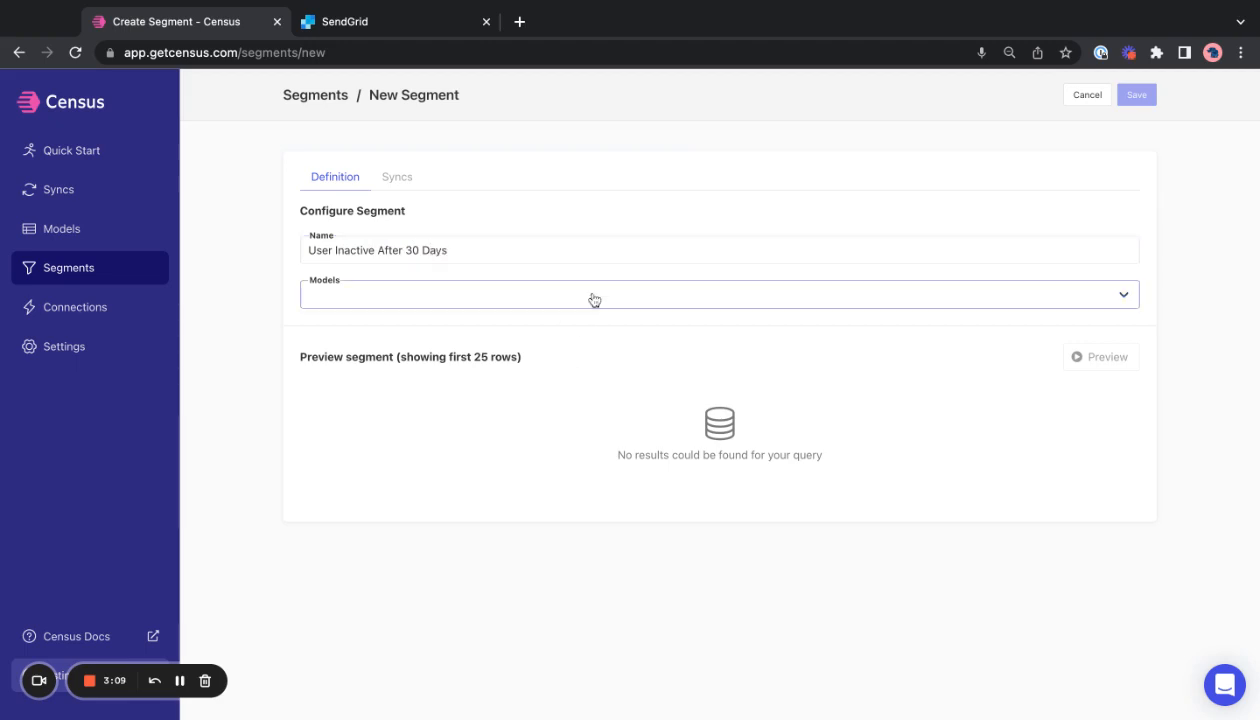
pyautogui.click(561, 300)
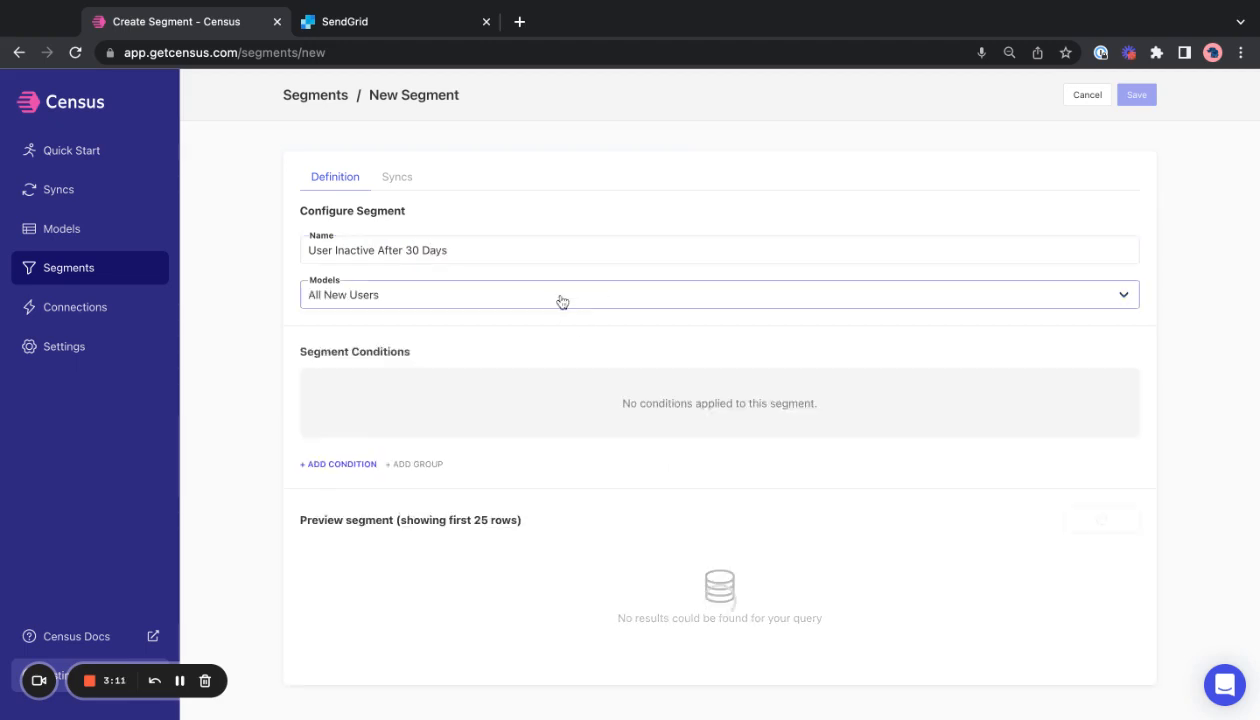
# Add a segment condition where DAYS_ACTIVE is less than 30
pyautogui.click(336, 466)
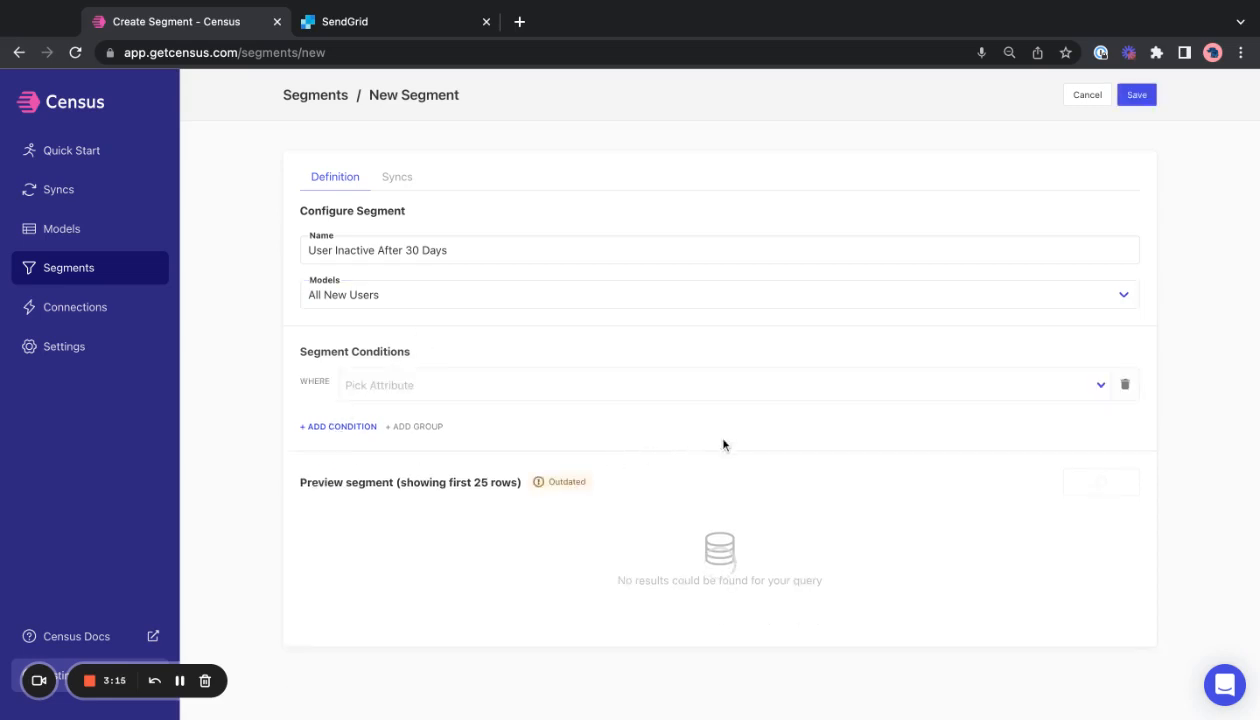
pyautogui.click(703, 384)
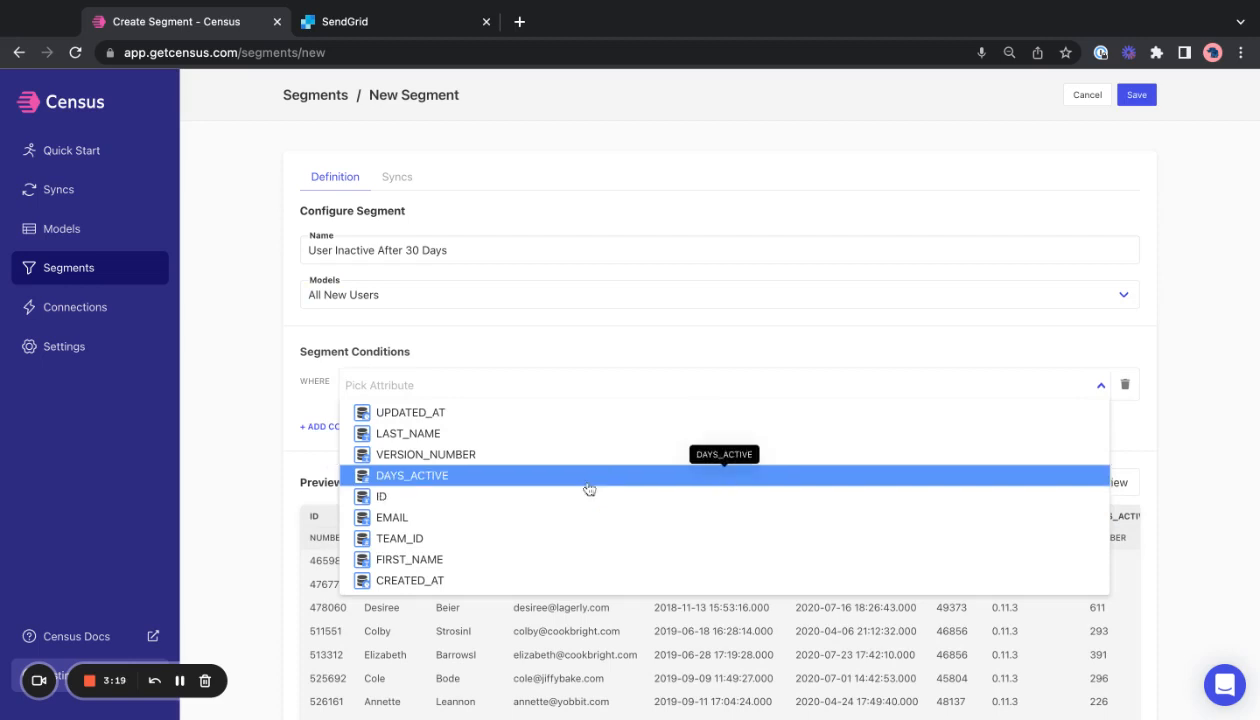
pyautogui.click(589, 484)
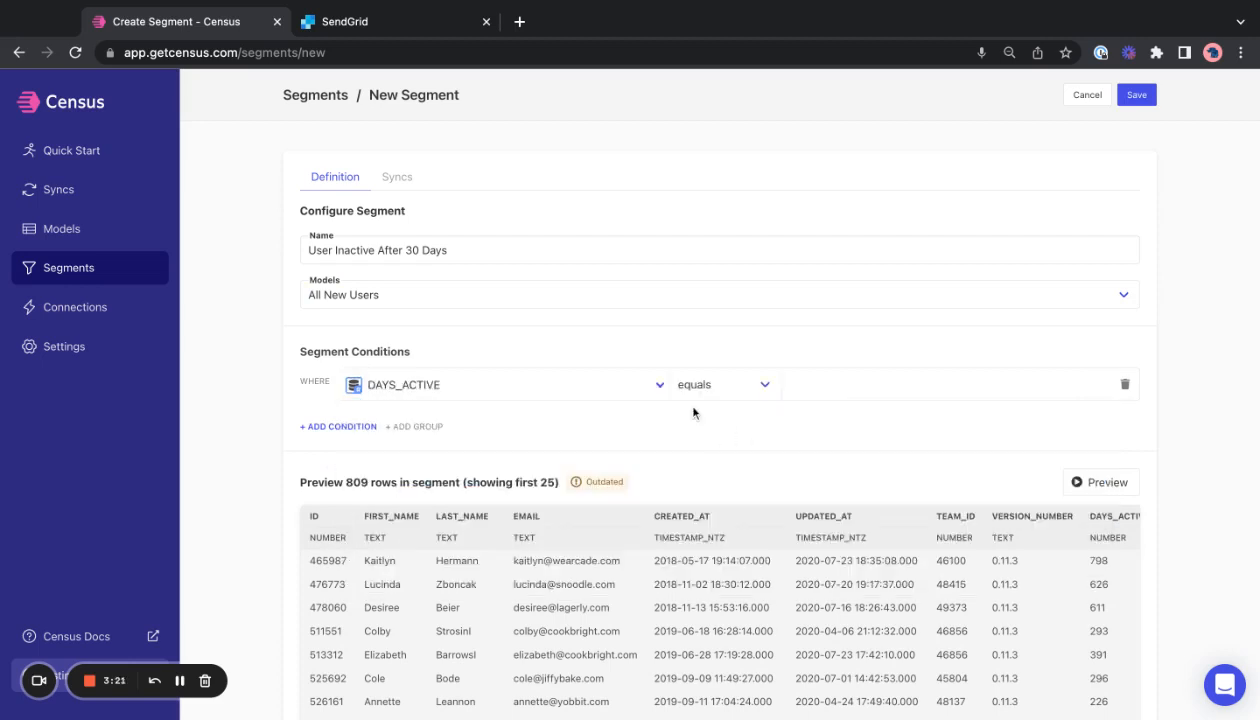
pyautogui.click(727, 398)
pyautogui.click(859, 391)
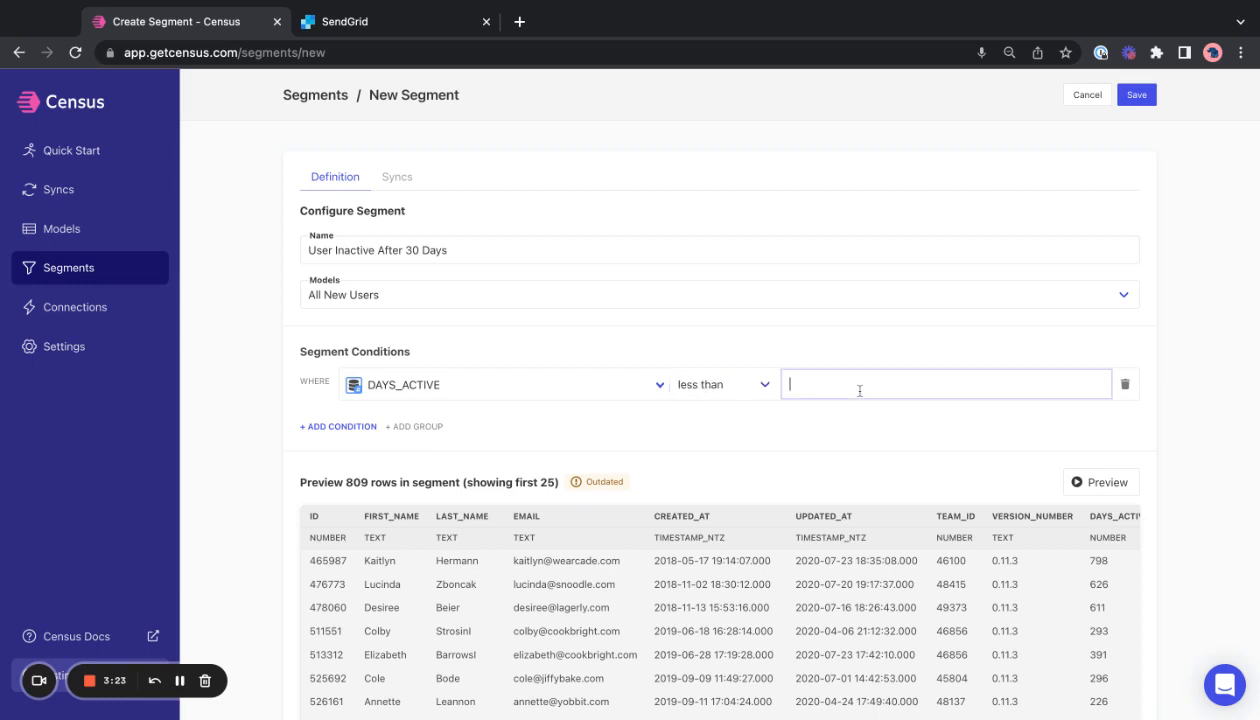
pyautogui.write('30')
pyautogui.click(1221, 382)
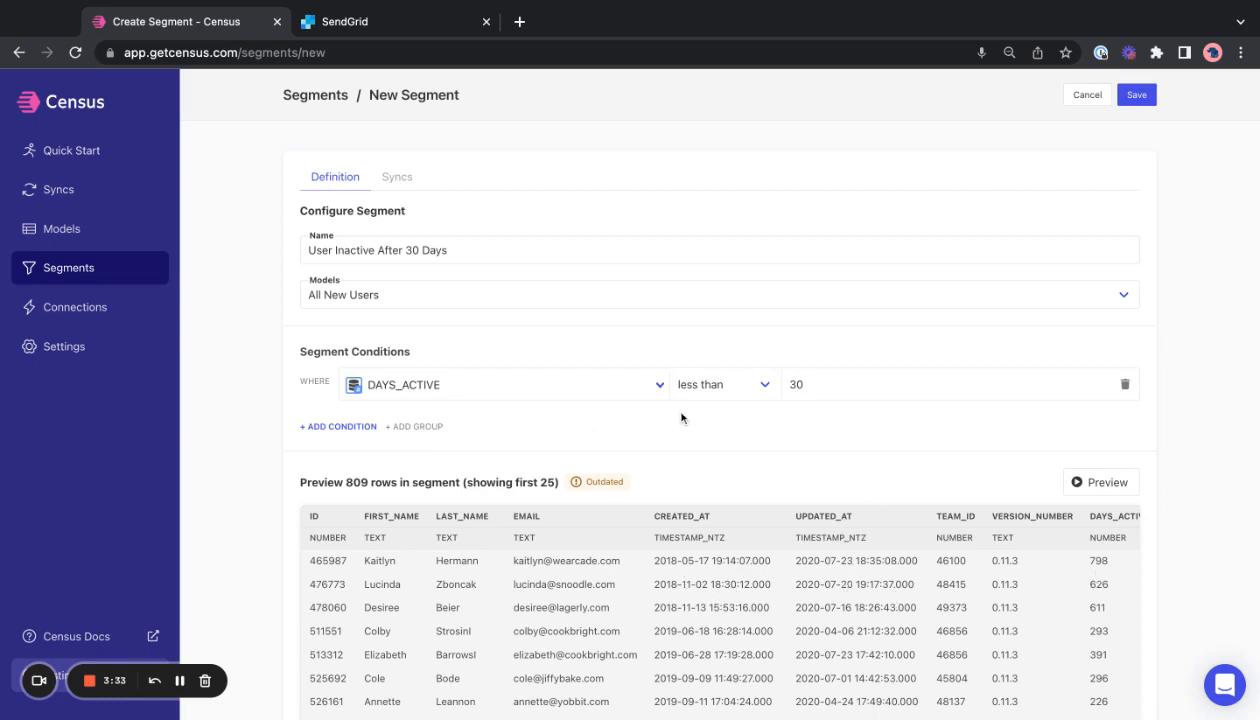
# Preview the users matching the segment condition, review the rows, and save the segment
pyautogui.click(1100, 482)
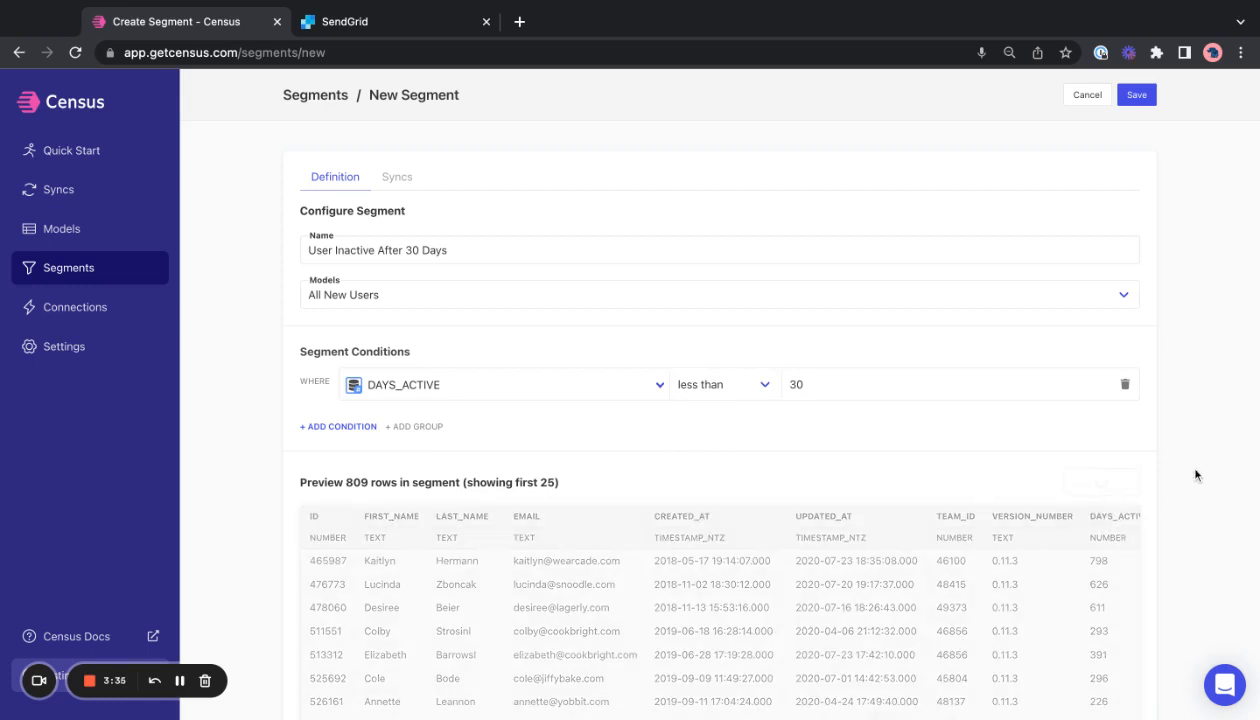
pyautogui.scroll(-5, 1195, 475)
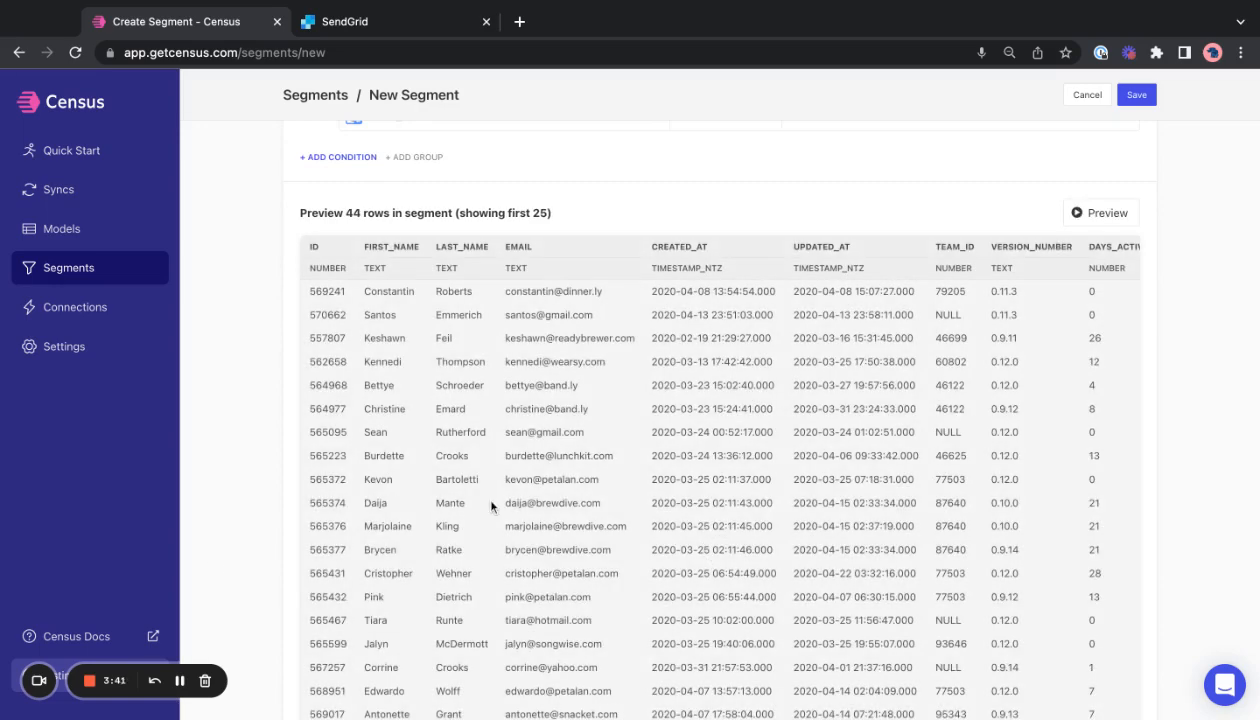
pyautogui.scroll(-3, 1057, 540)
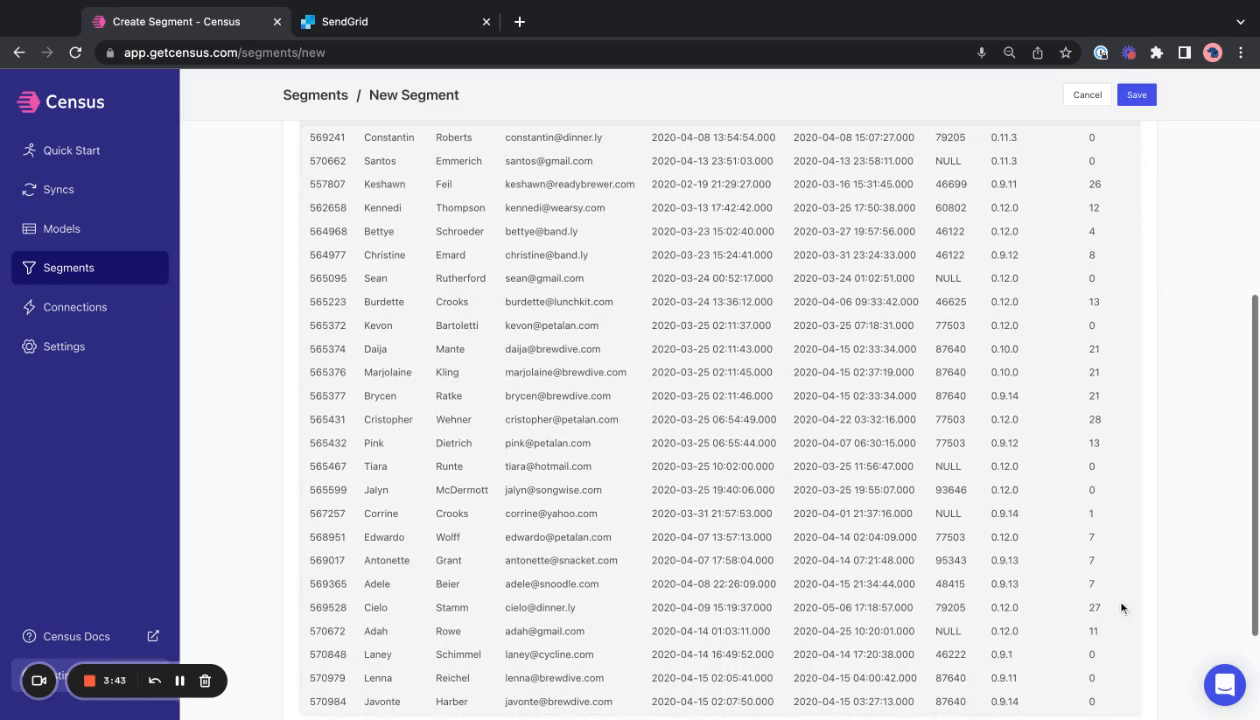
pyautogui.scroll(5, 1092, 574)
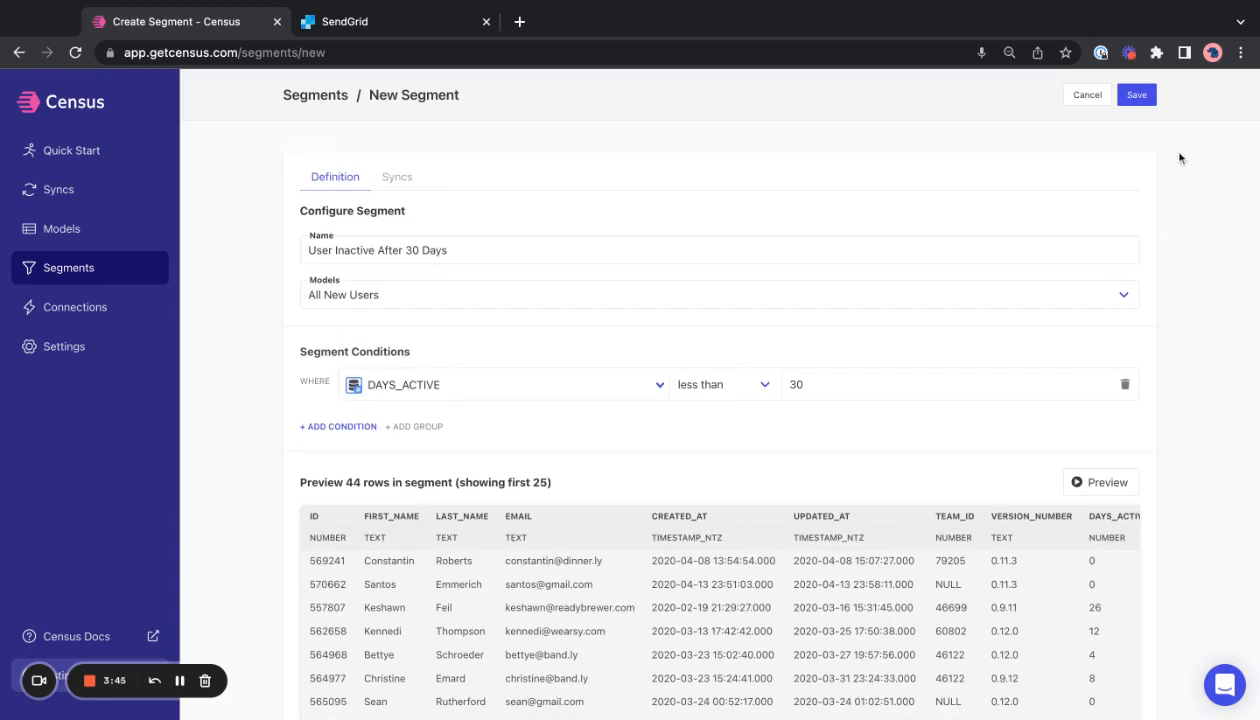
pyautogui.click(1138, 100)
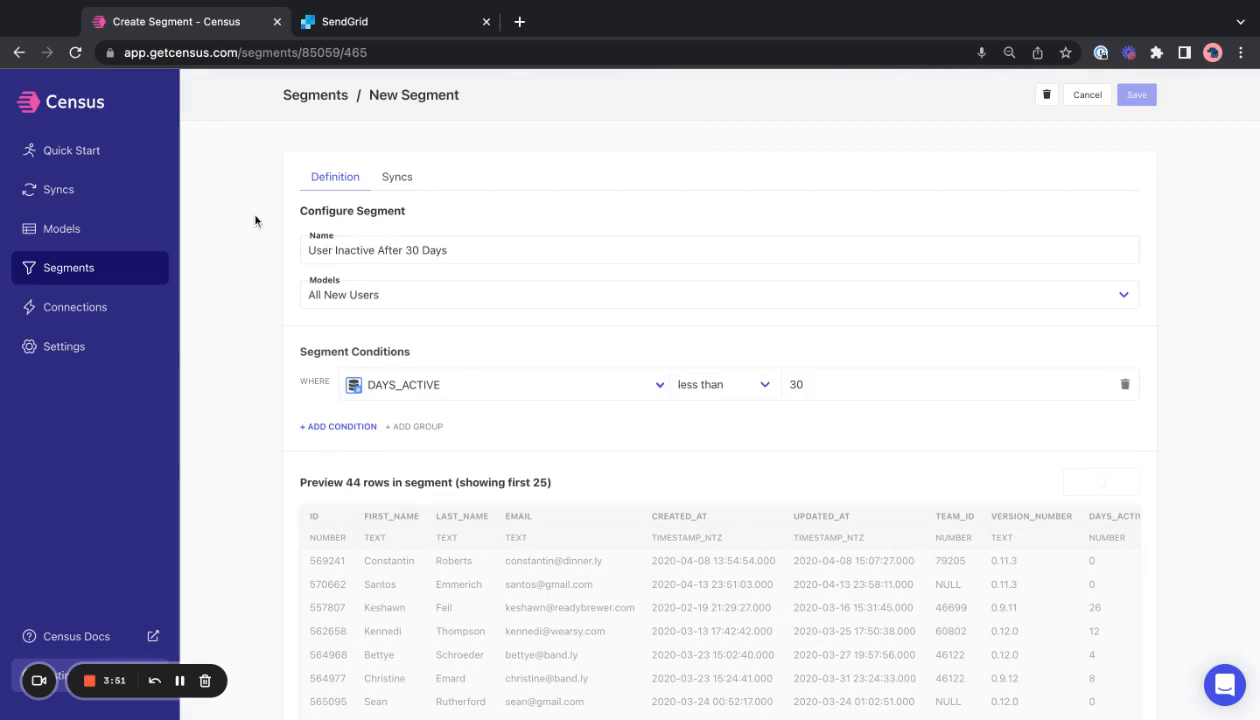
# Start a new sync with the All New Users model as the source and the User Inactive After 30 Days segment
pyautogui.click(107, 195)
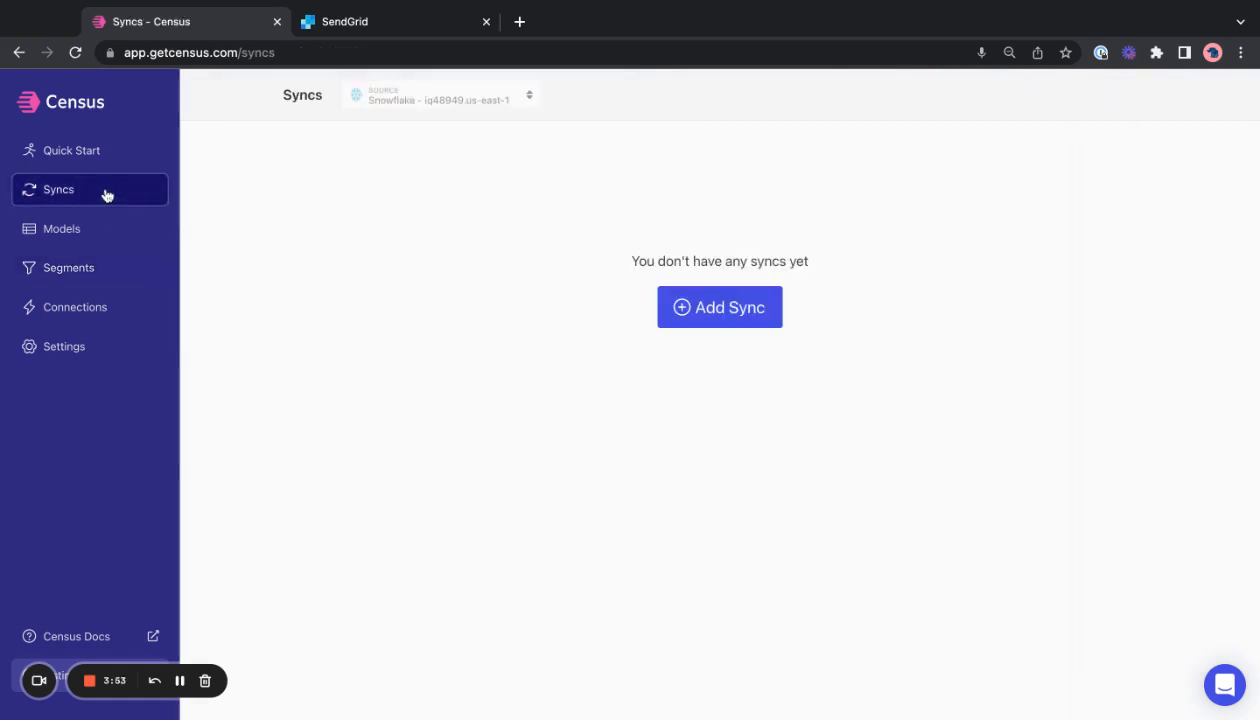
pyautogui.click(731, 306)
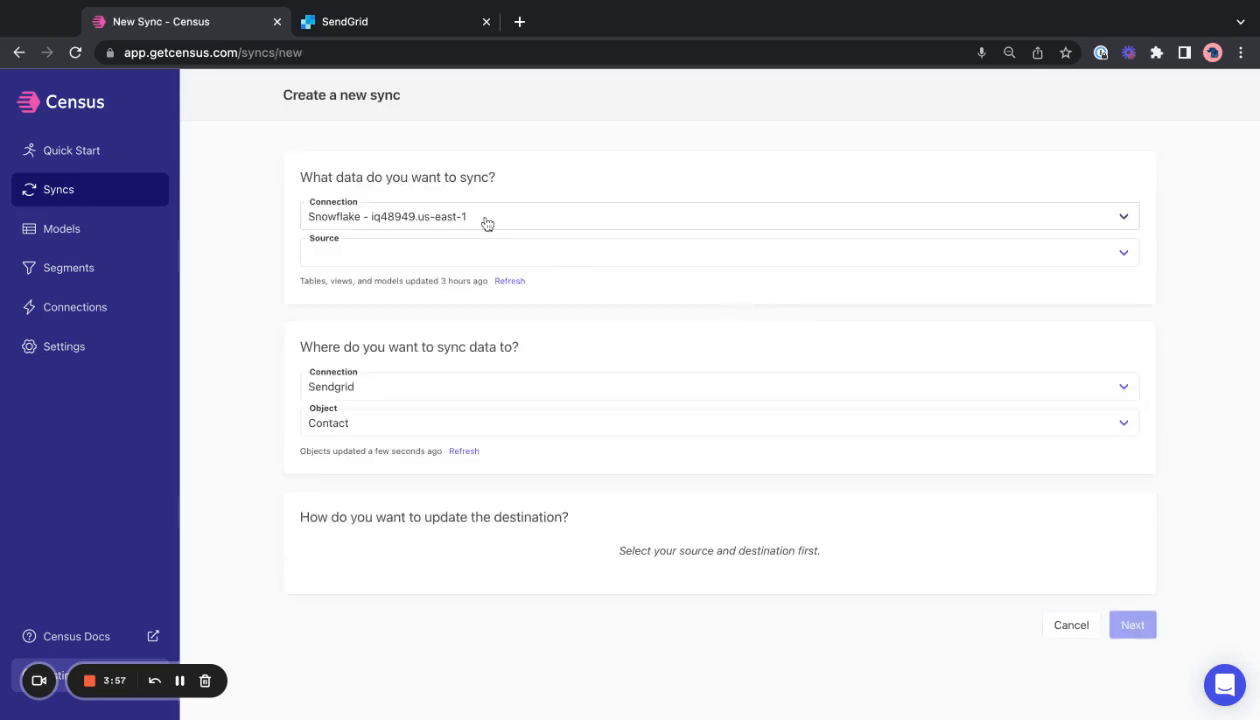
pyautogui.click(630, 261)
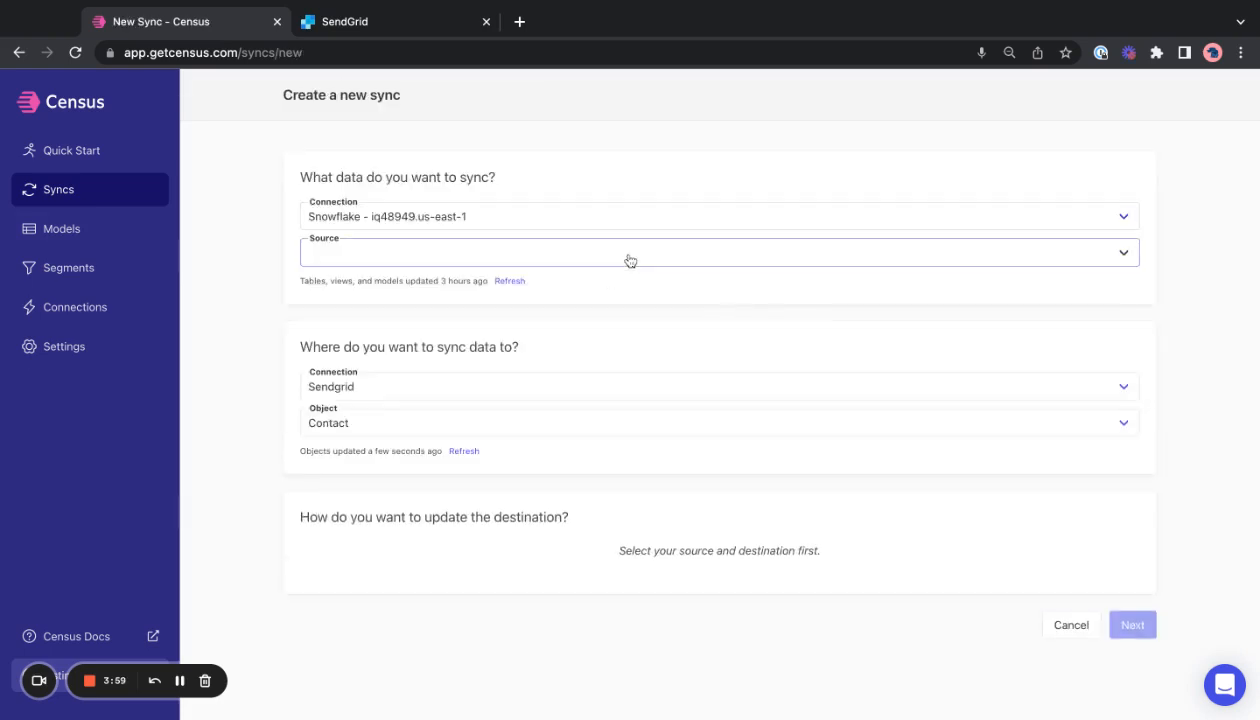
pyautogui.click(430, 276)
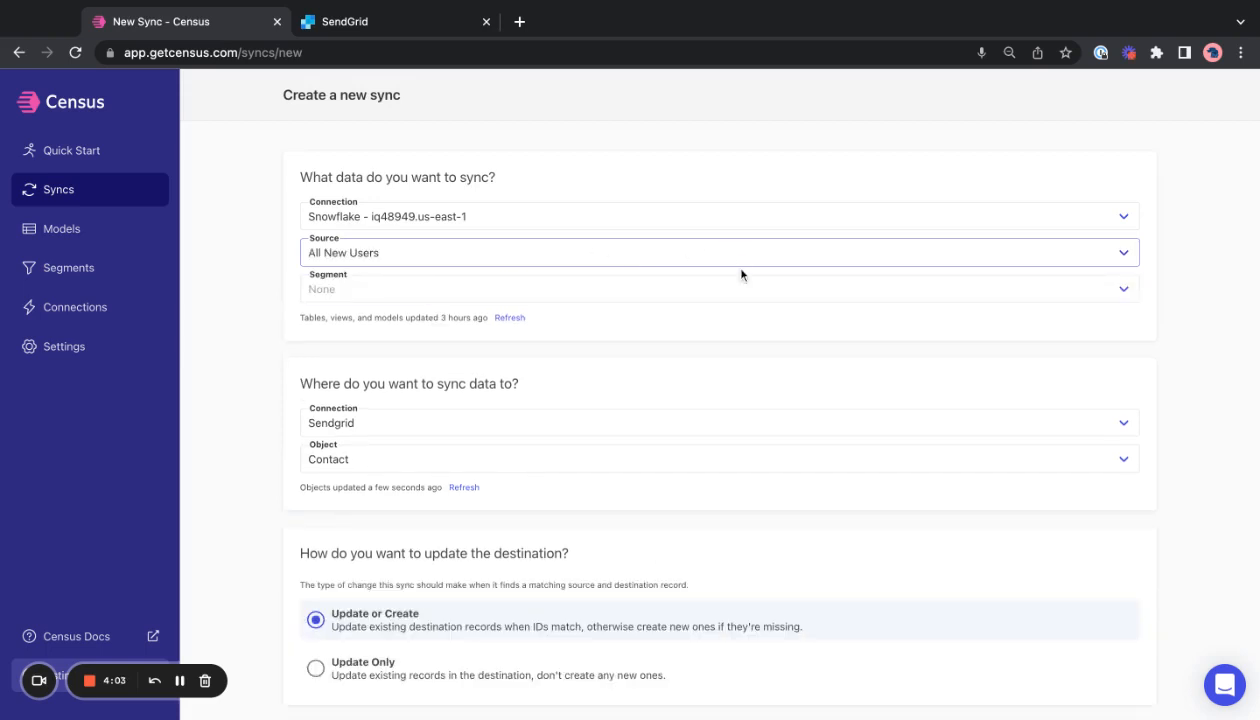
pyautogui.click(709, 298)
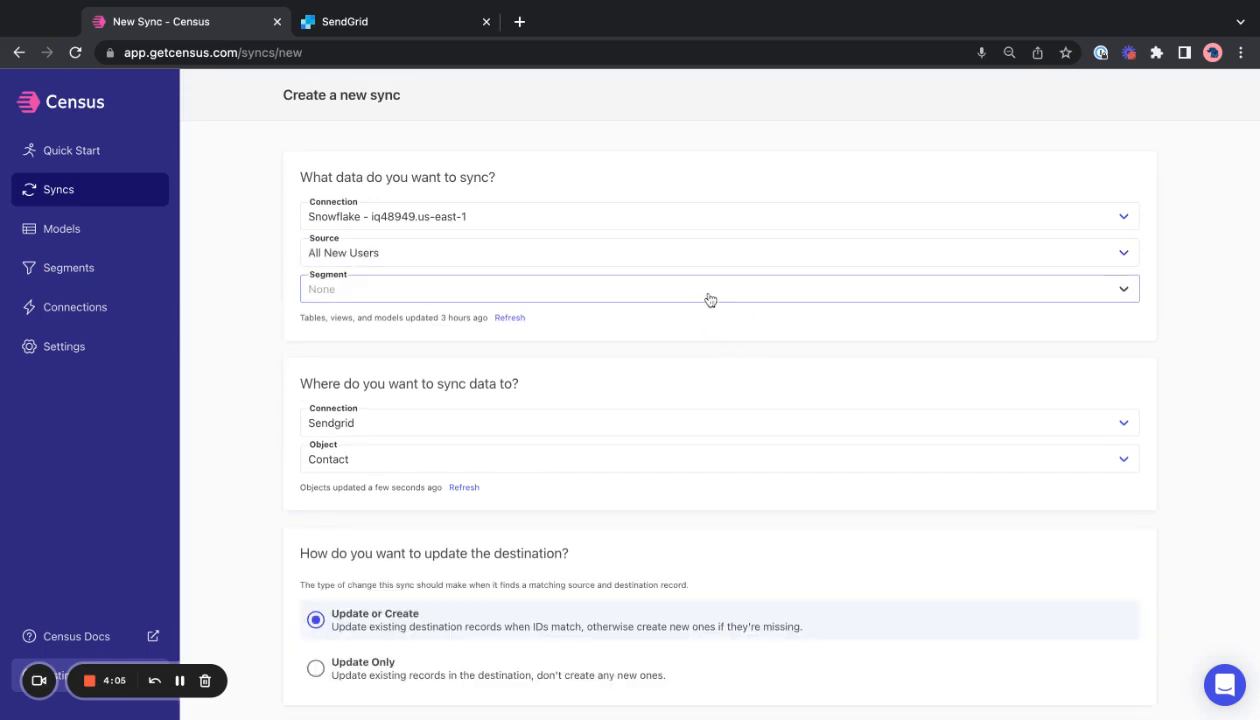
pyautogui.click(659, 317)
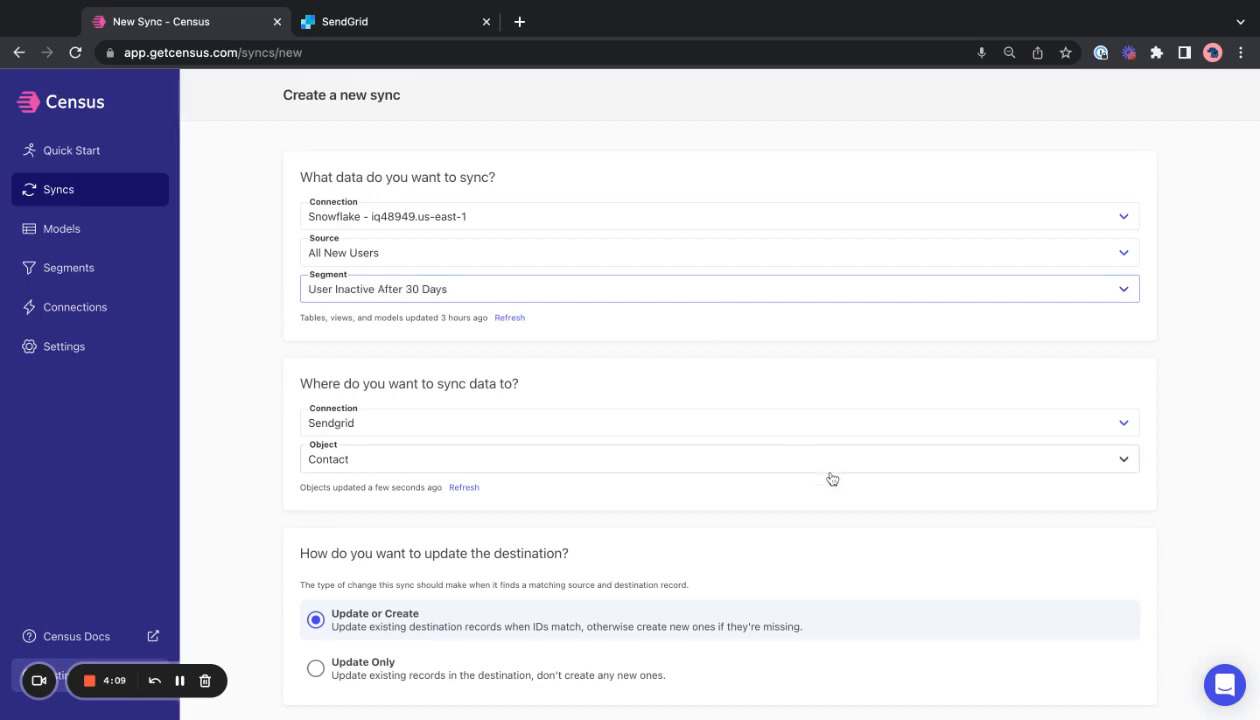
# Check the sync's Sendgrid Contact destination against the All Contacts list in SendGrid, then return to the Census sync setup
pyautogui.scroll(-3, 830, 478)
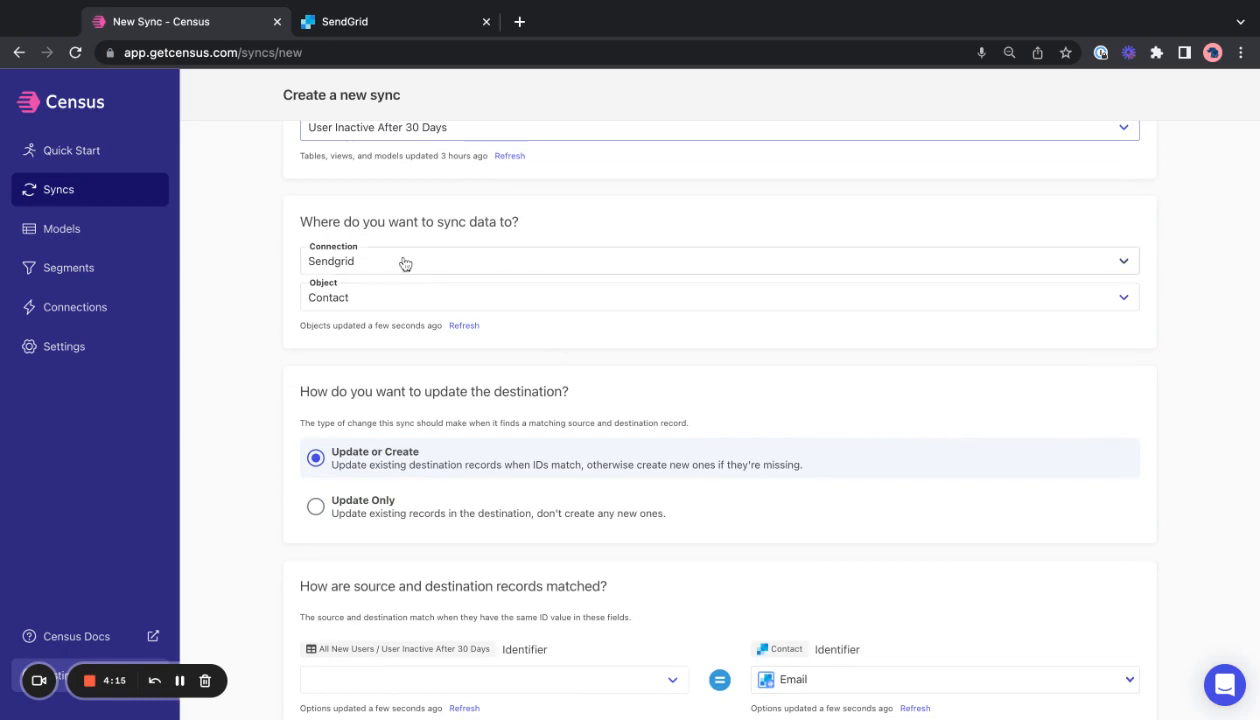
pyautogui.click(392, 21)
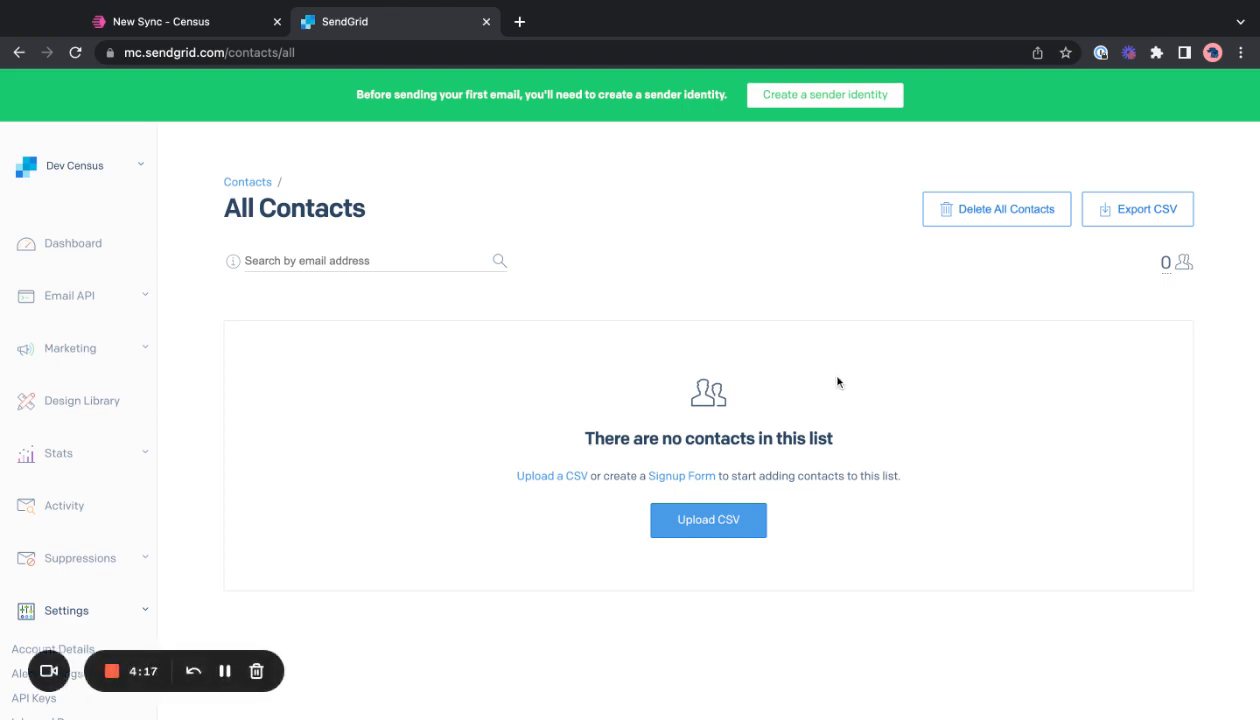
pyautogui.click(203, 30)
# Match source EMAIL to the contact's Email, and map FIRST_NAME and LAST_NAME to First Name and Last Name
pyautogui.scroll(-5, 871, 573)
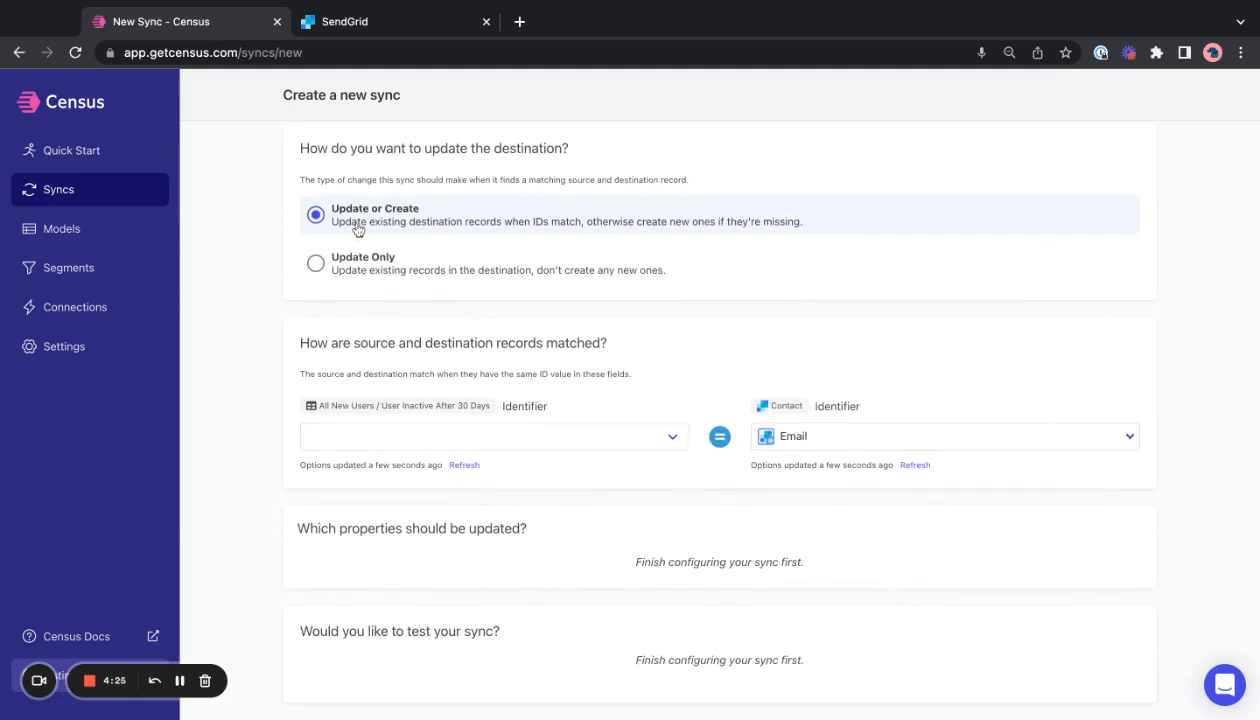
pyautogui.scroll(-3, 731, 515)
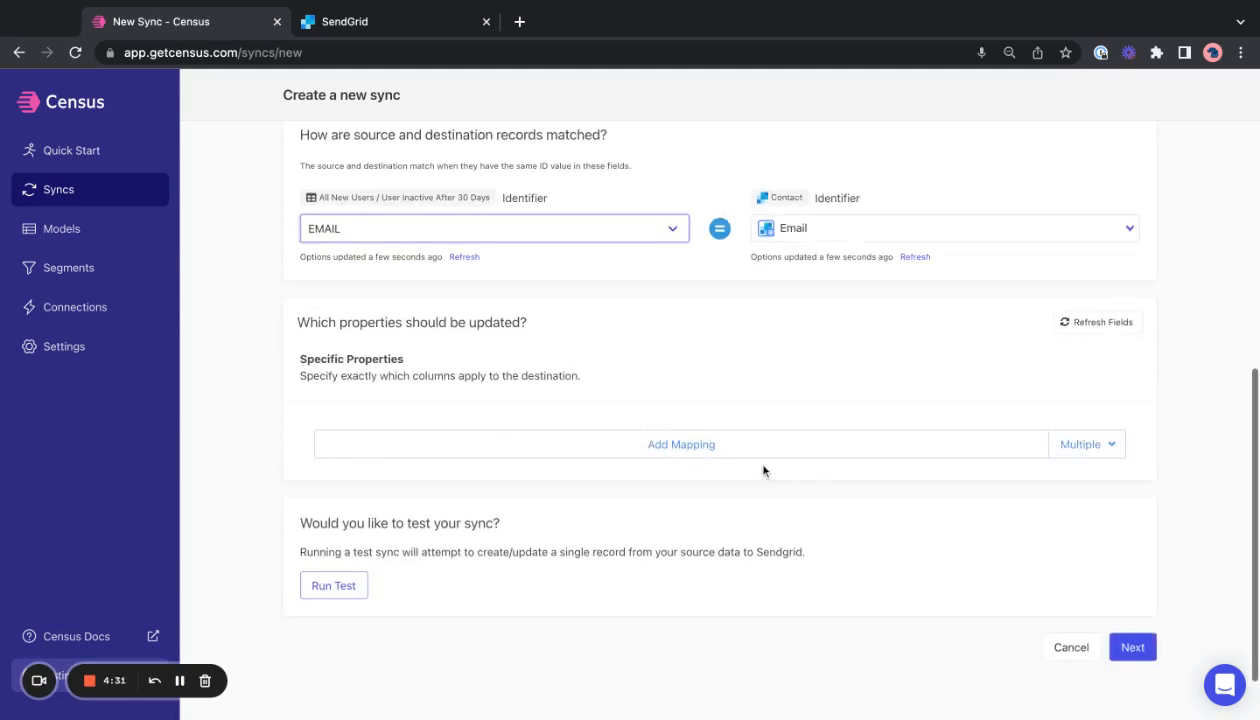
pyautogui.scroll(-2, 750, 456)
pyautogui.click(711, 413)
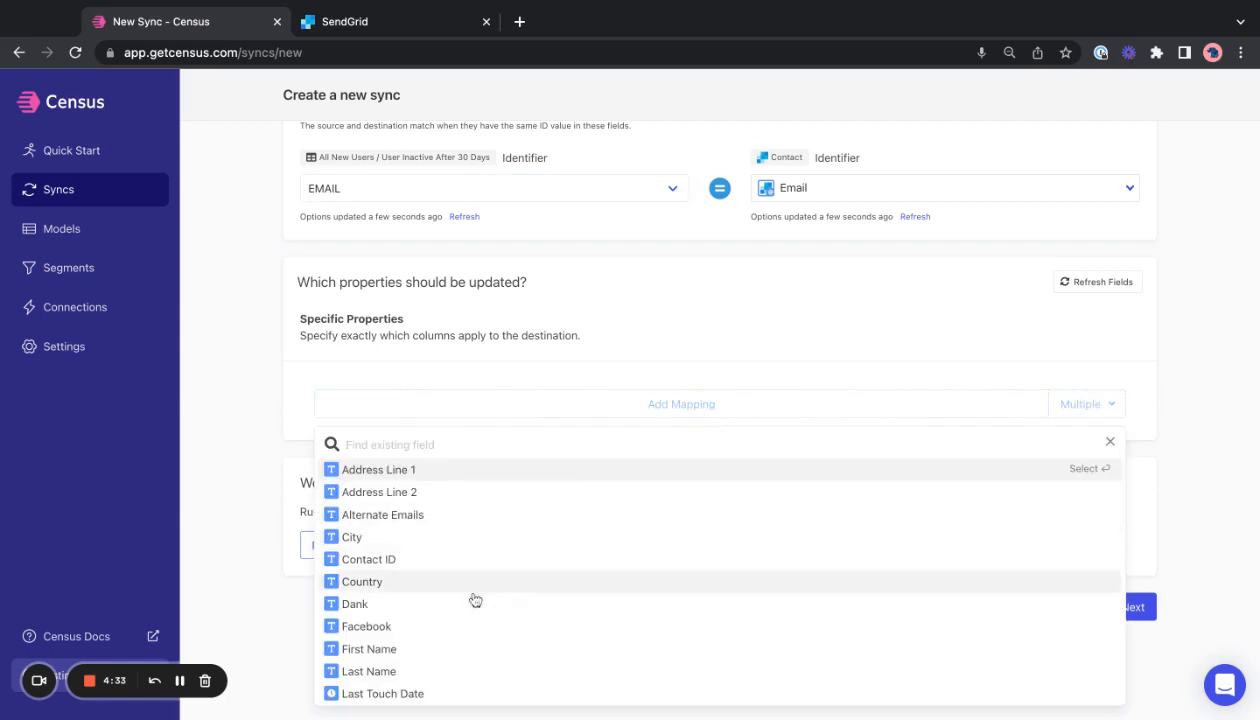
pyautogui.click(459, 648)
pyautogui.scroll(-2, 655, 405)
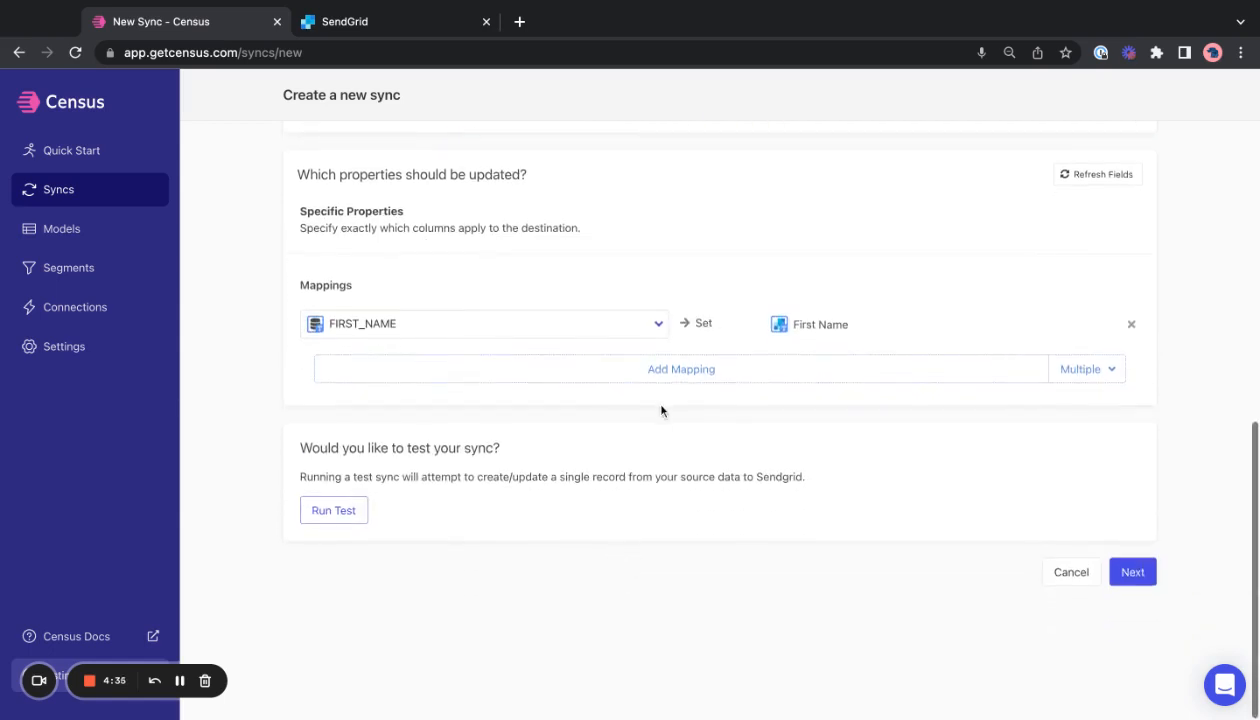
pyautogui.click(668, 383)
pyautogui.click(458, 624)
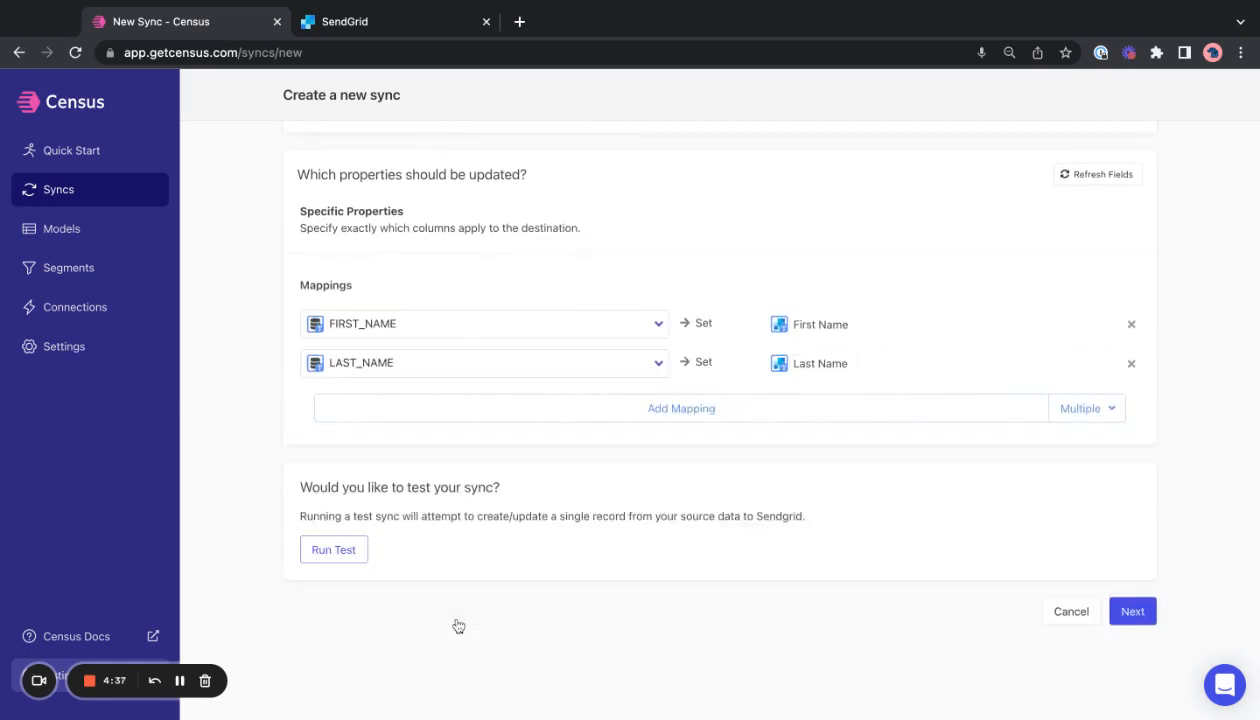
# Run a test sync of a single record to Sendgrid and review the data sent
pyautogui.scroll(-1, 571, 604)
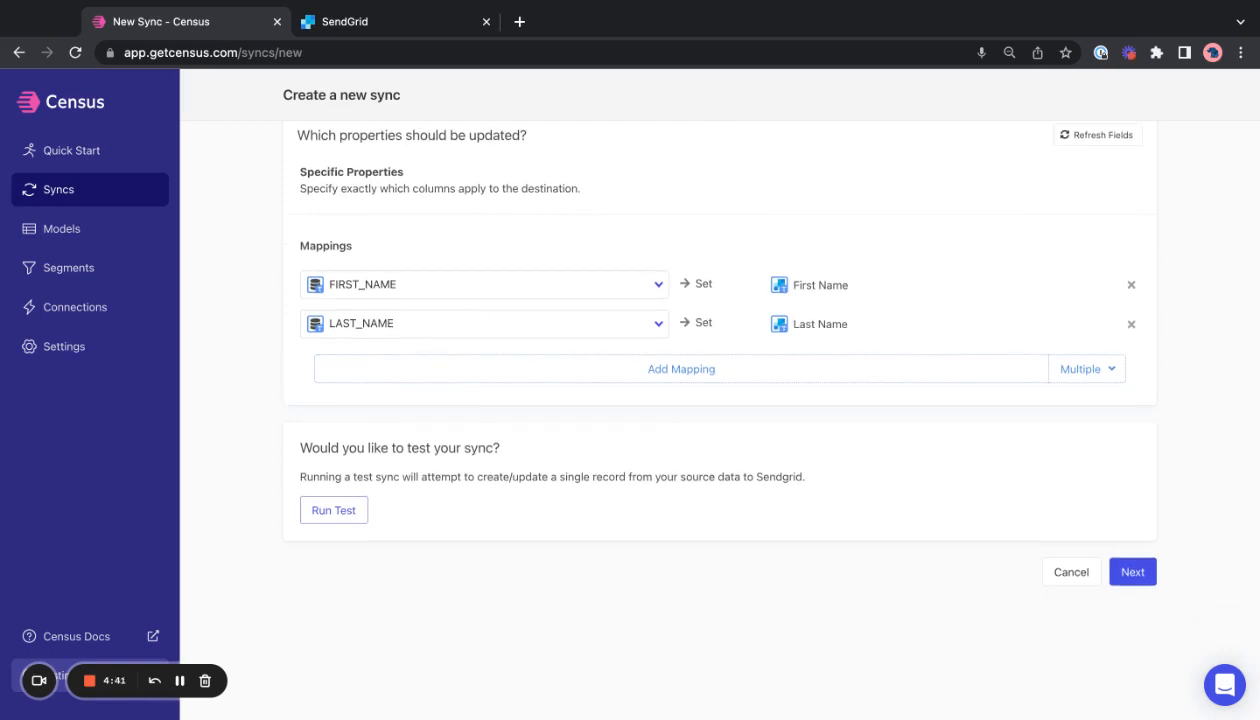
pyautogui.click(333, 510)
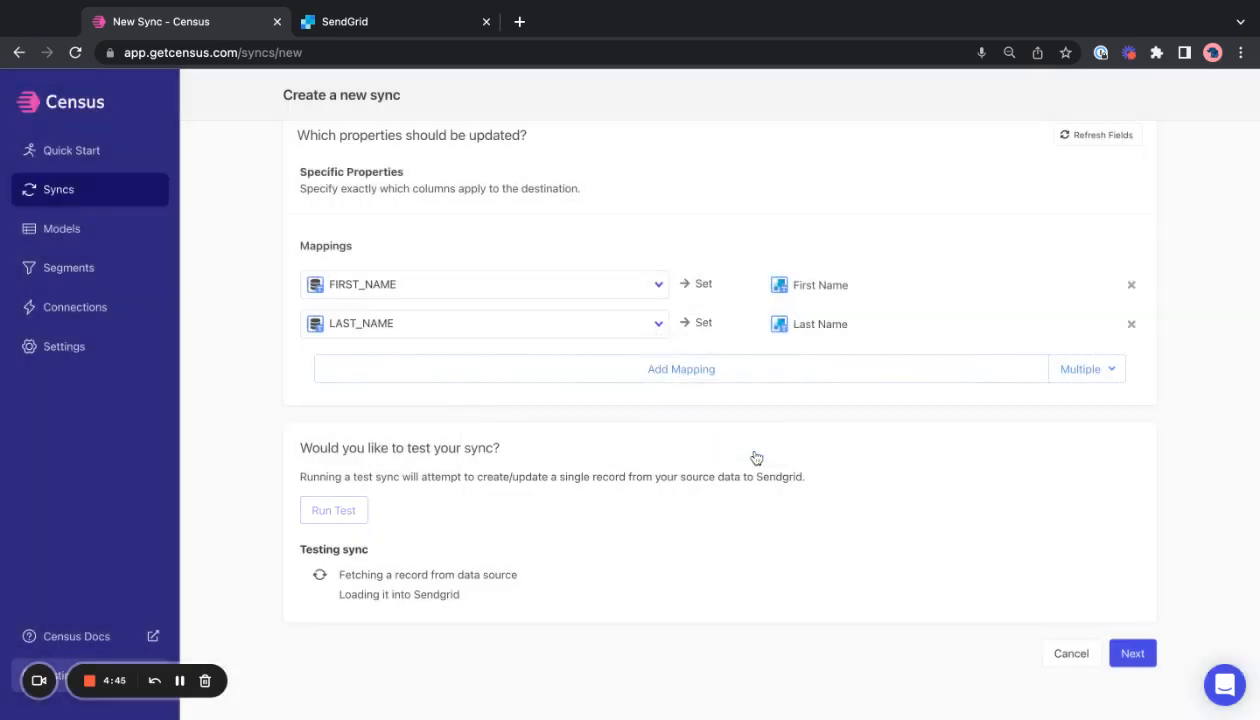
pyautogui.click(751, 450)
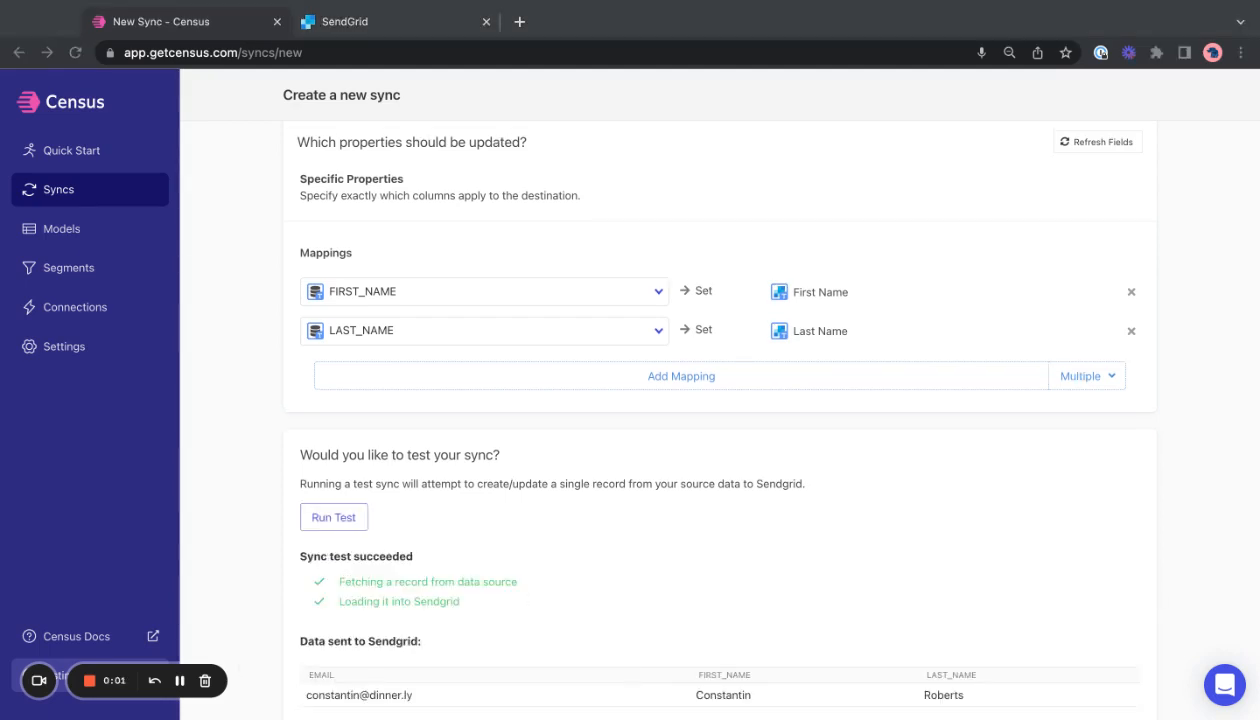
pyautogui.click(479, 584)
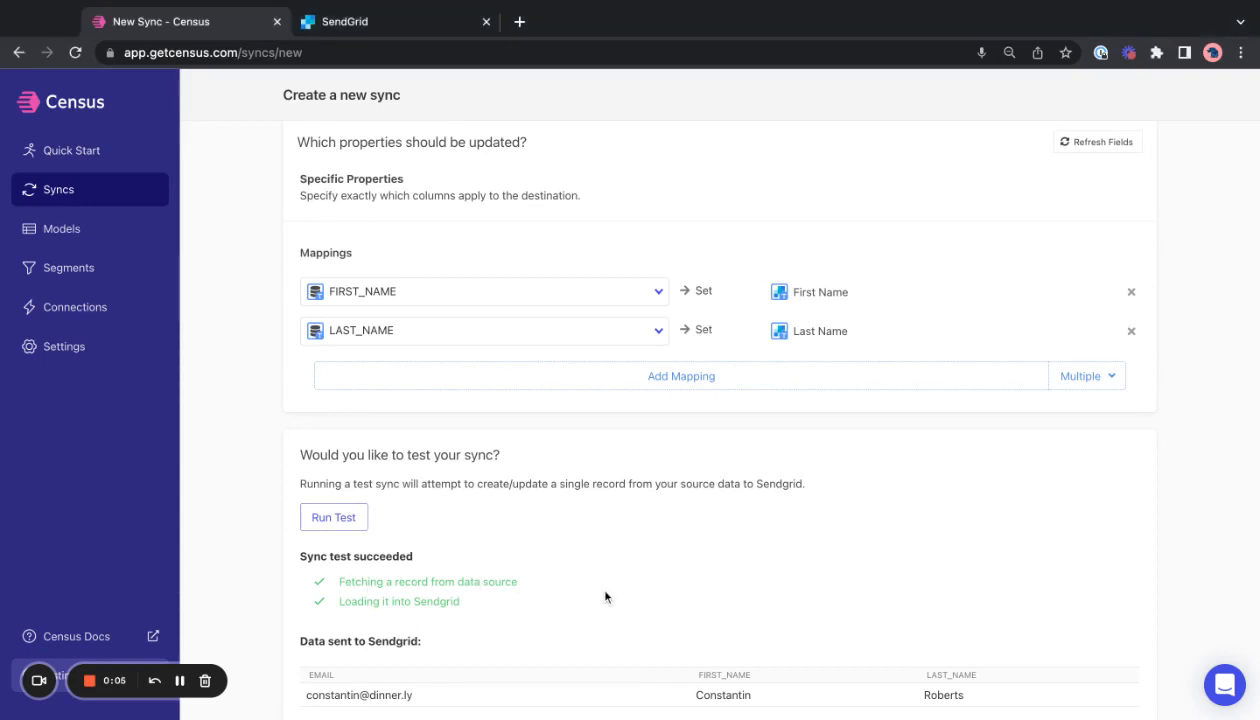
pyautogui.scroll(-2, 605, 597)
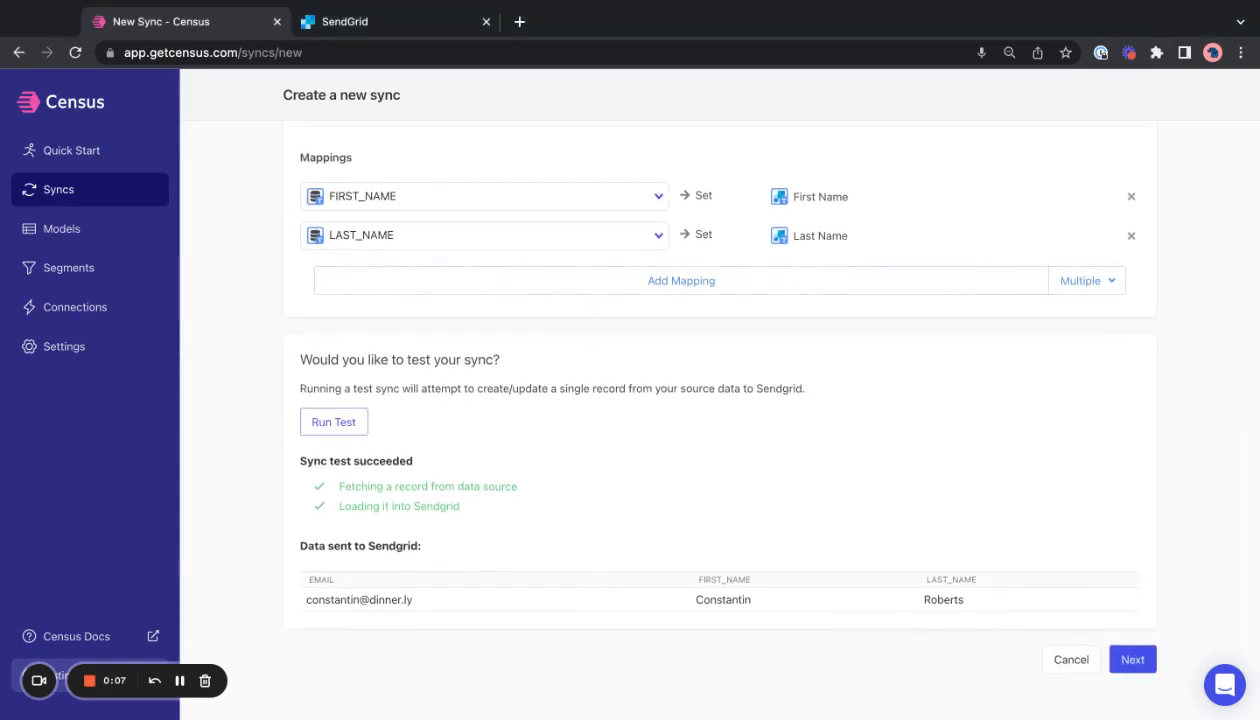
# Switch to SendGrid, reload All Contacts to check for the test record, and return to the Census sync setup
pyautogui.click(380, 25)
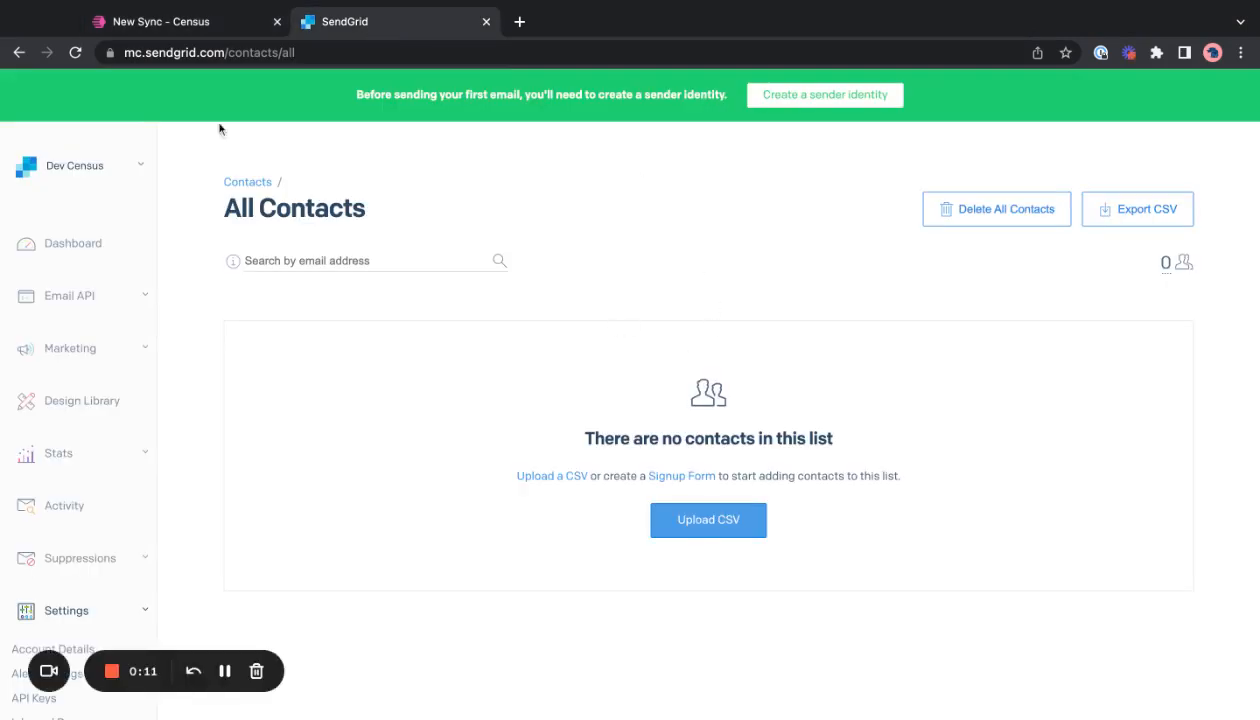
pyautogui.click(76, 53)
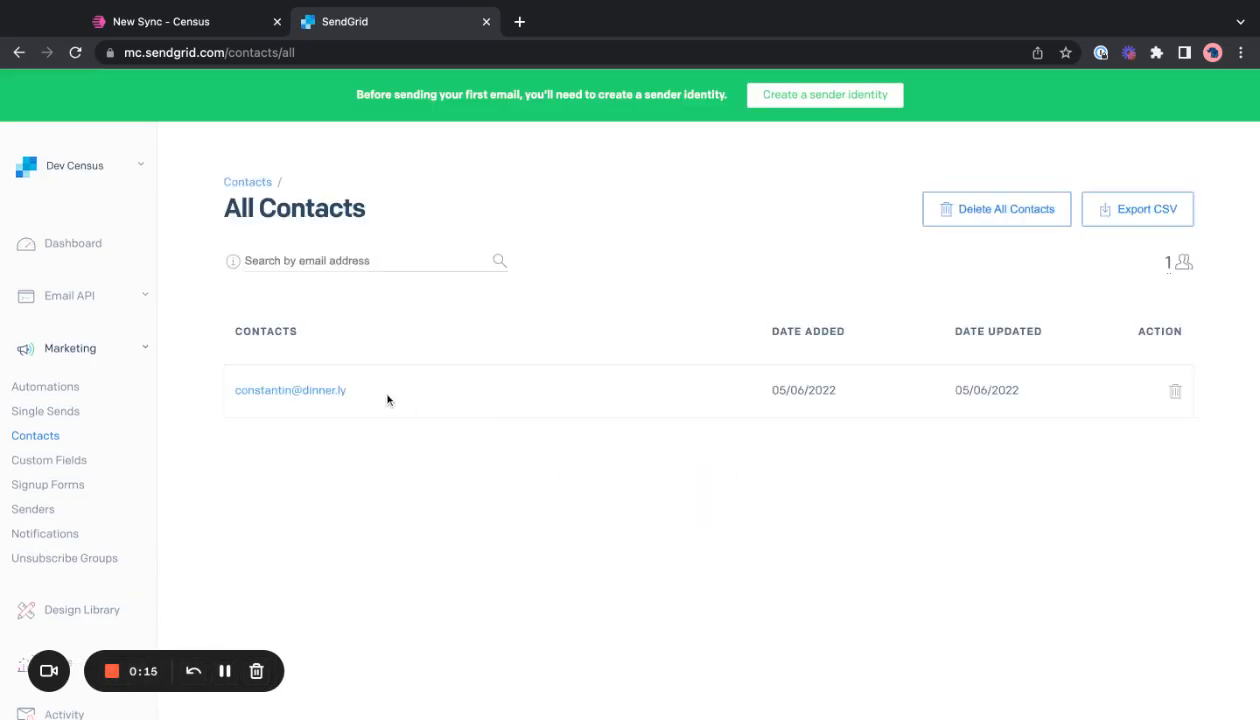
pyautogui.tripleClick(405, 399)
pyautogui.click(577, 435)
pyautogui.click(202, 33)
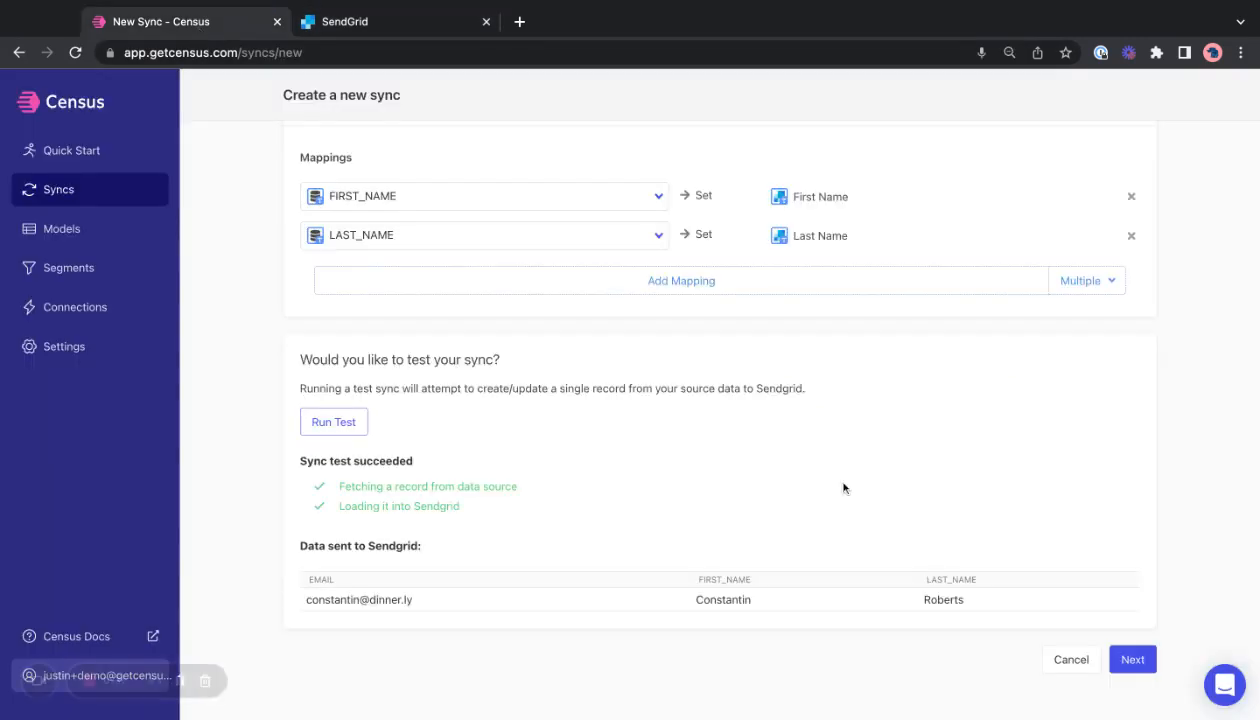
# Proceed to the sync's confirmation details and create the sync with the option to run it now
pyautogui.scroll(-1, 841, 487)
pyautogui.click(1132, 616)
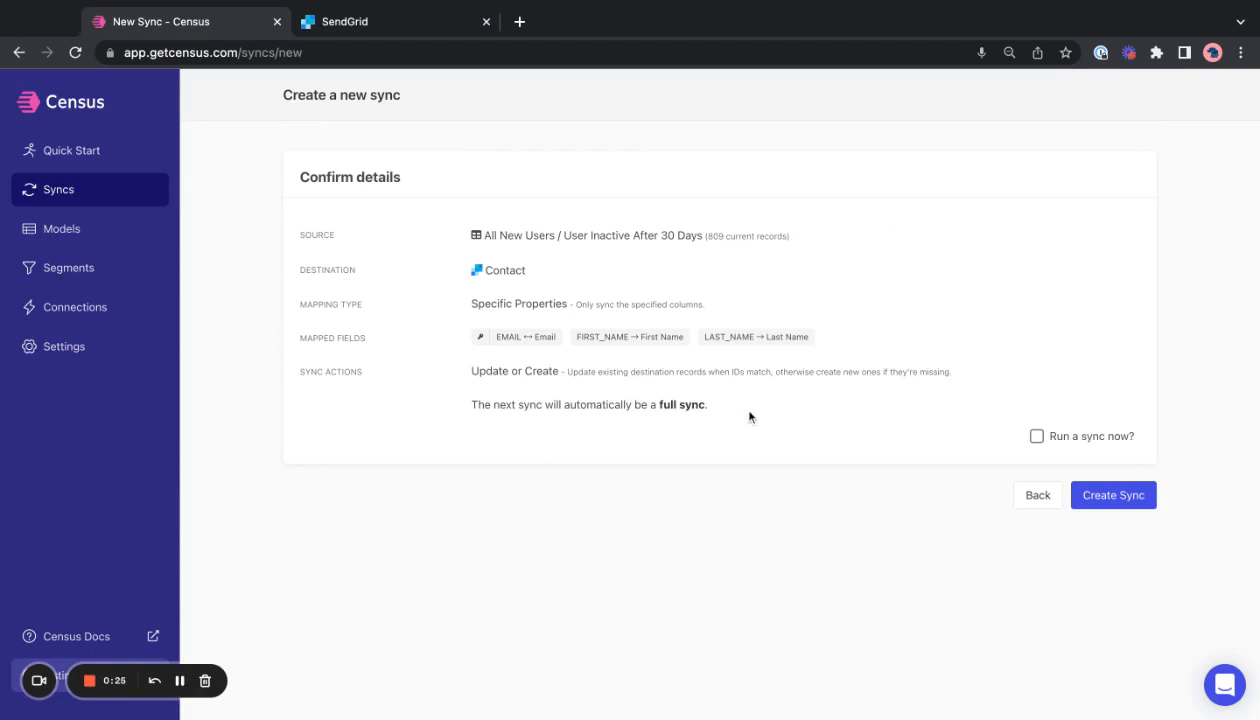
pyautogui.click(1036, 436)
pyautogui.click(1131, 500)
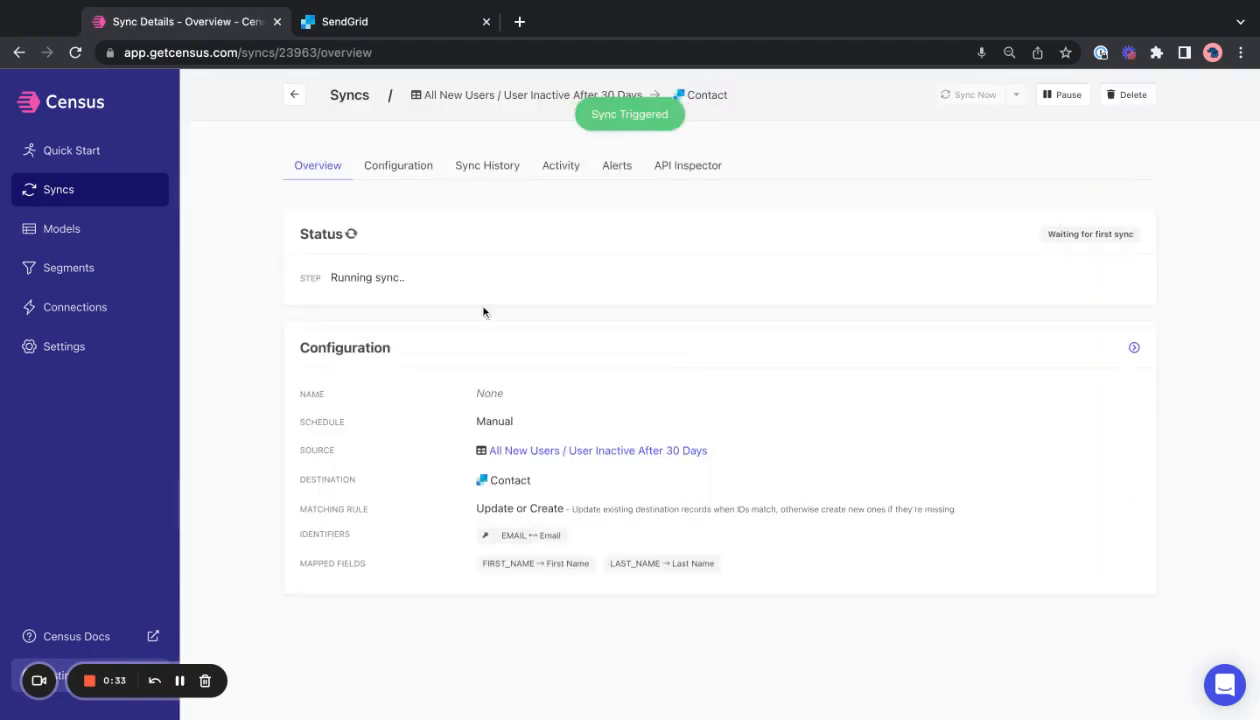
# Open the sync's configuration and review the available schedule frequencies, leaving the schedule editor without saving
pyautogui.moveTo(352, 232)
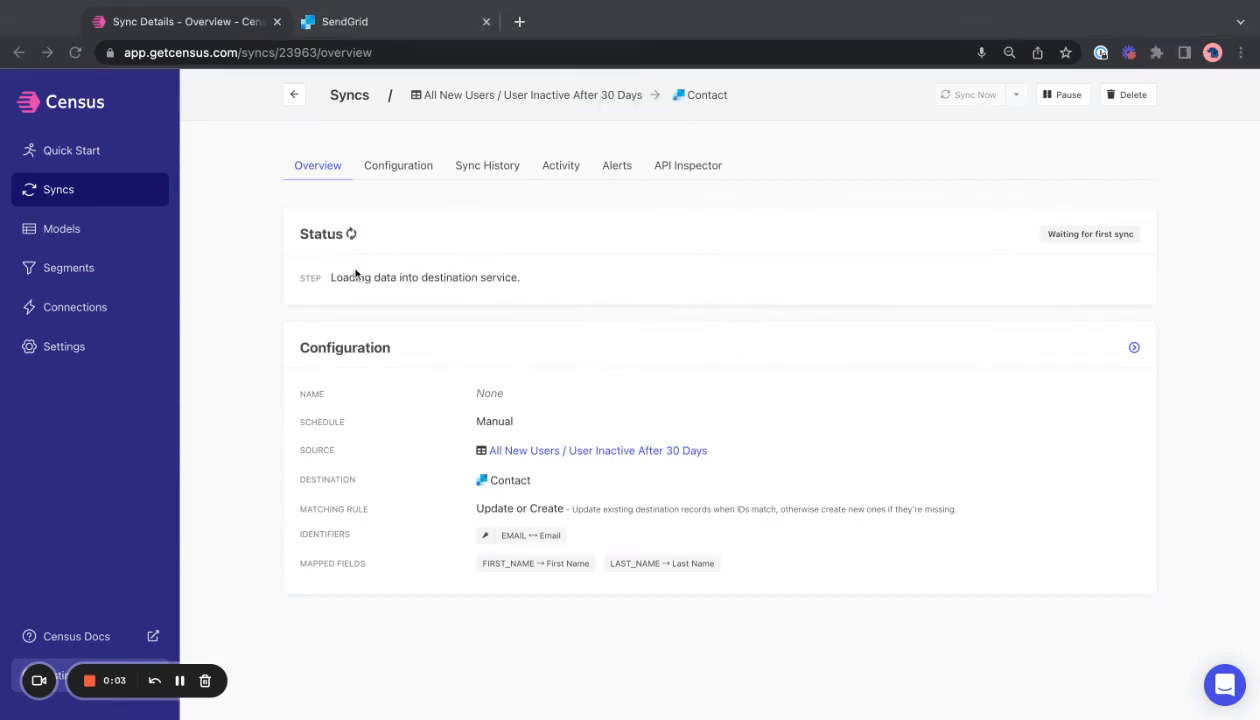
pyautogui.click(400, 167)
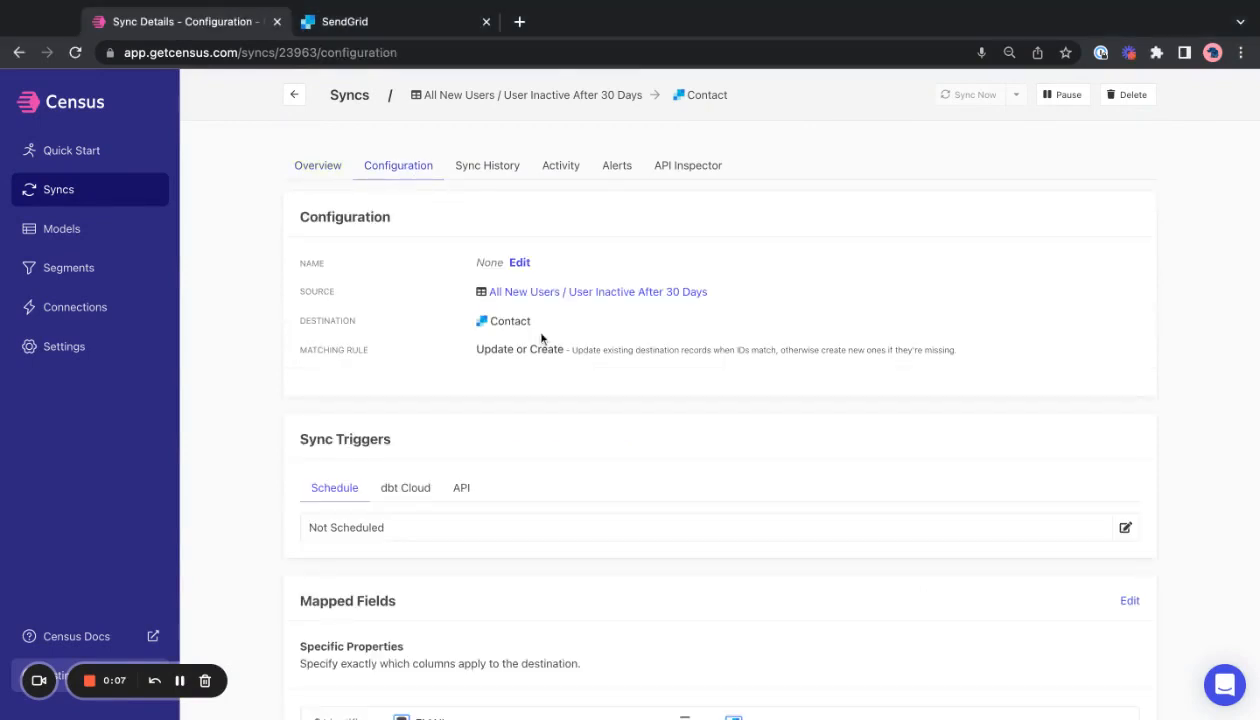
pyautogui.scroll(-3, 773, 396)
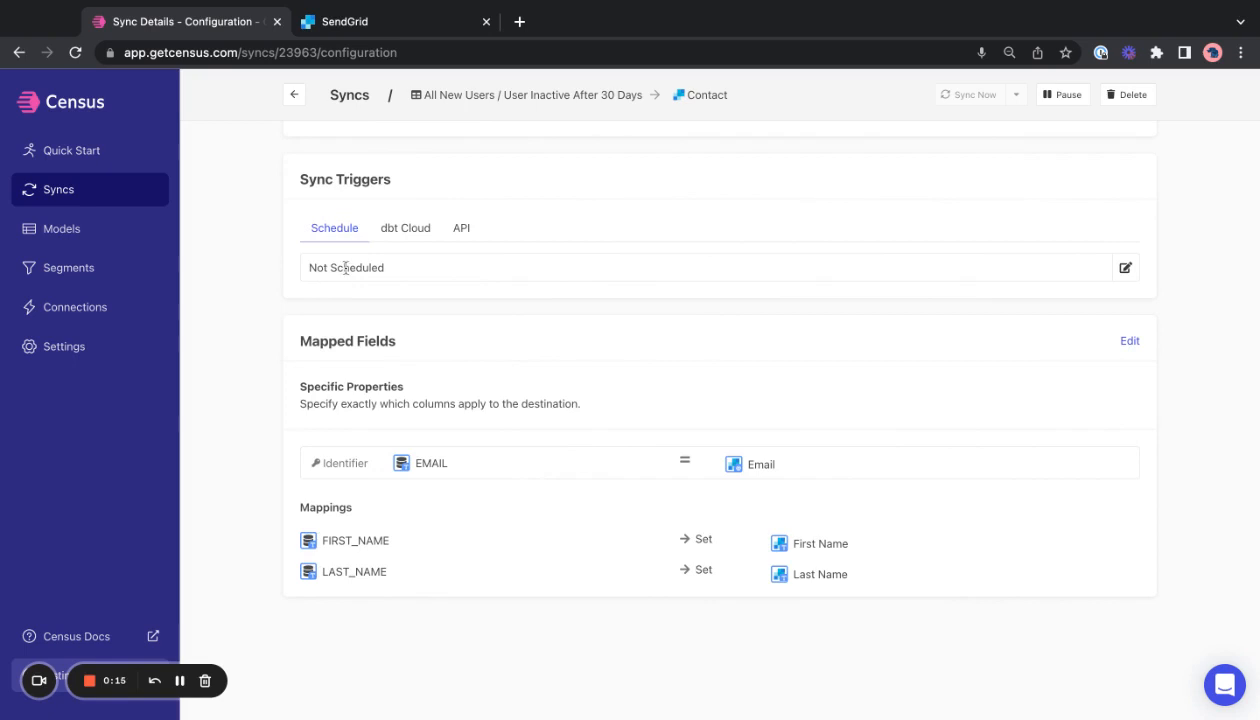
pyautogui.click(1124, 270)
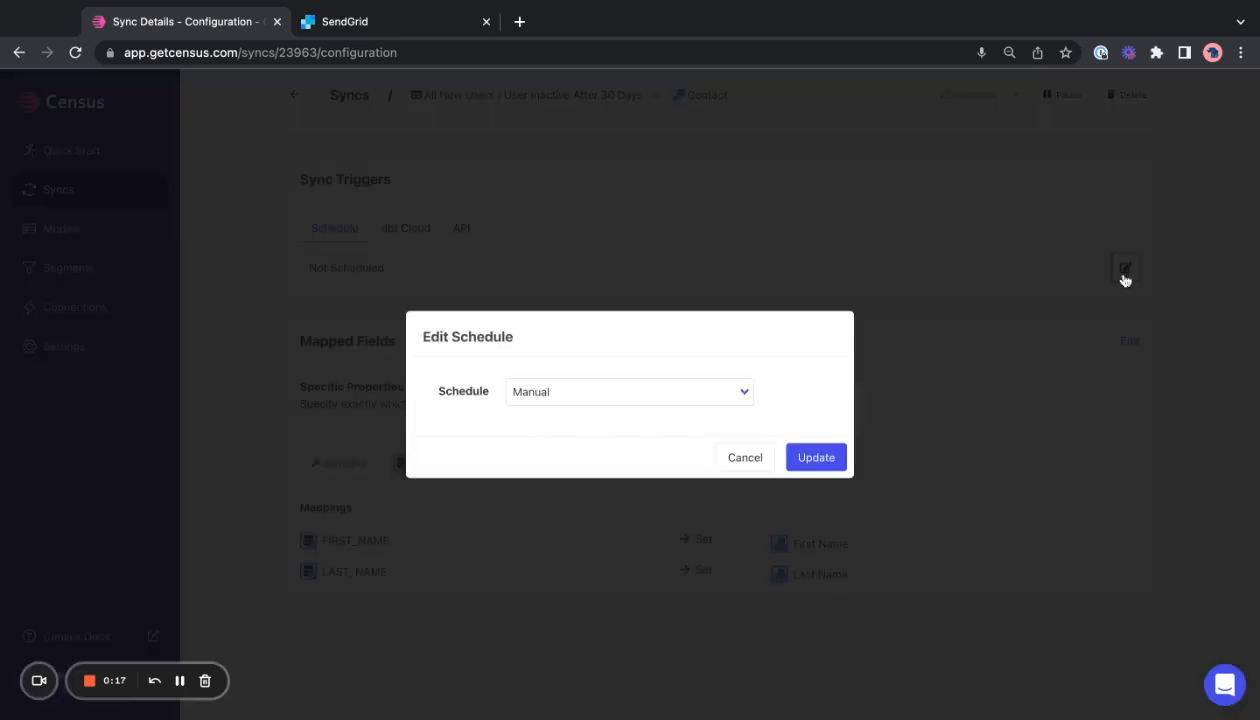
pyautogui.click(622, 393)
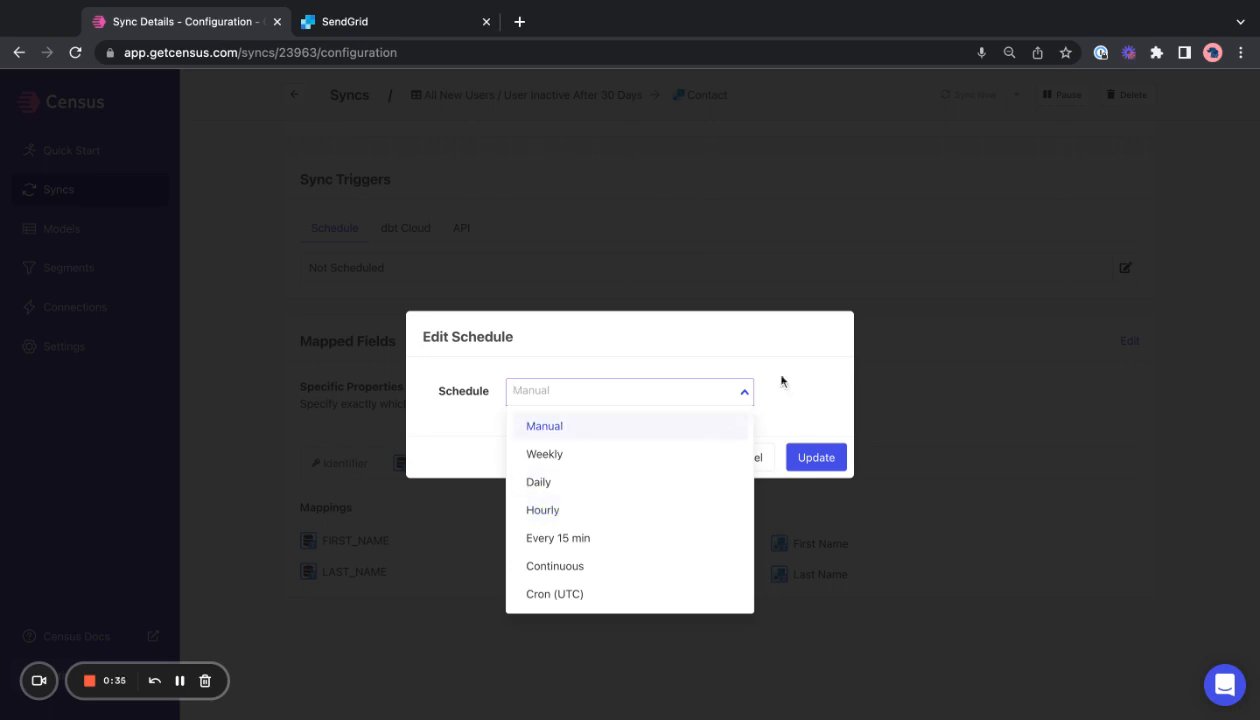
pyautogui.click(815, 368)
pyautogui.click(745, 457)
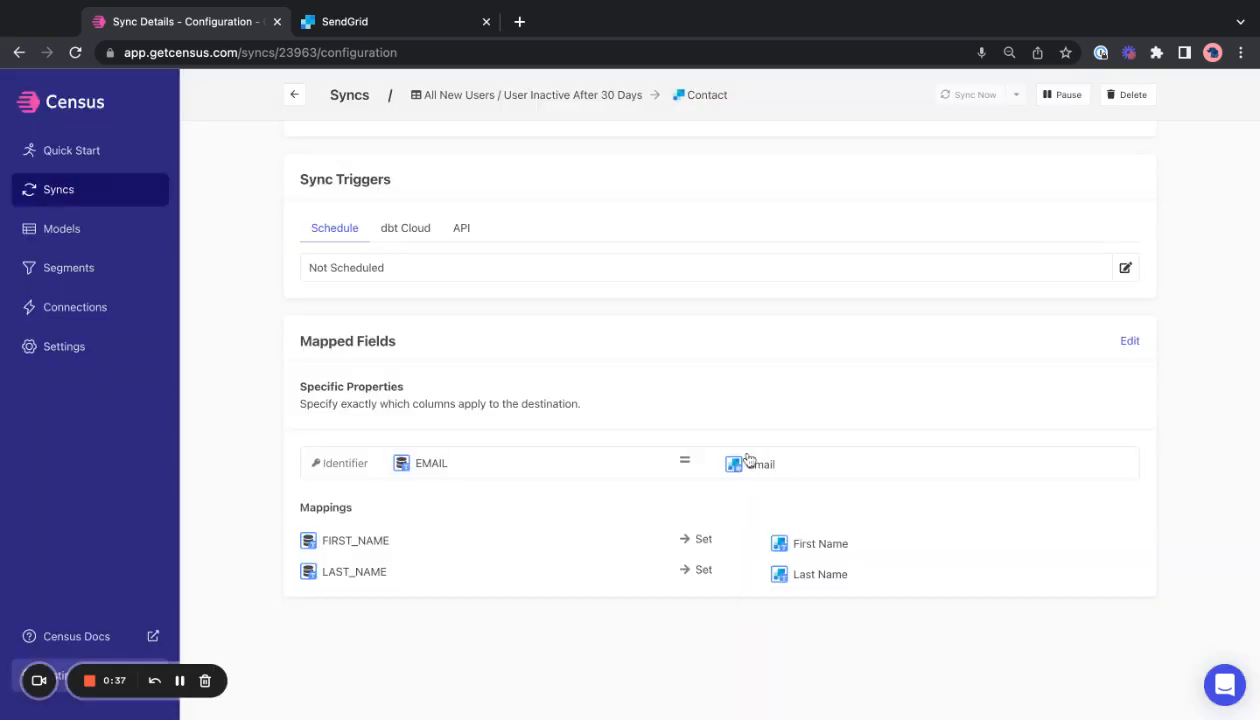
pyautogui.scroll(2, 561, 331)
pyautogui.scroll(3, 561, 331)
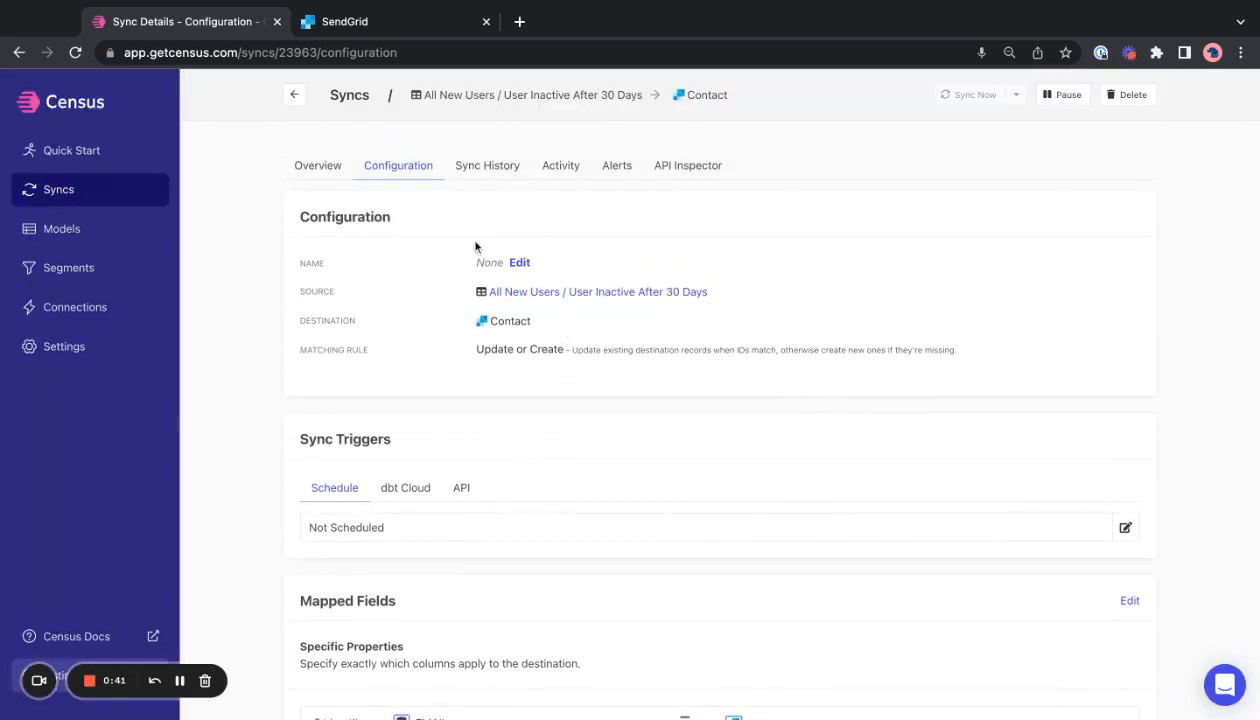
# Switch to SendGrid, reload All Contacts, and look through the list for the synced records
pyautogui.click(385, 22)
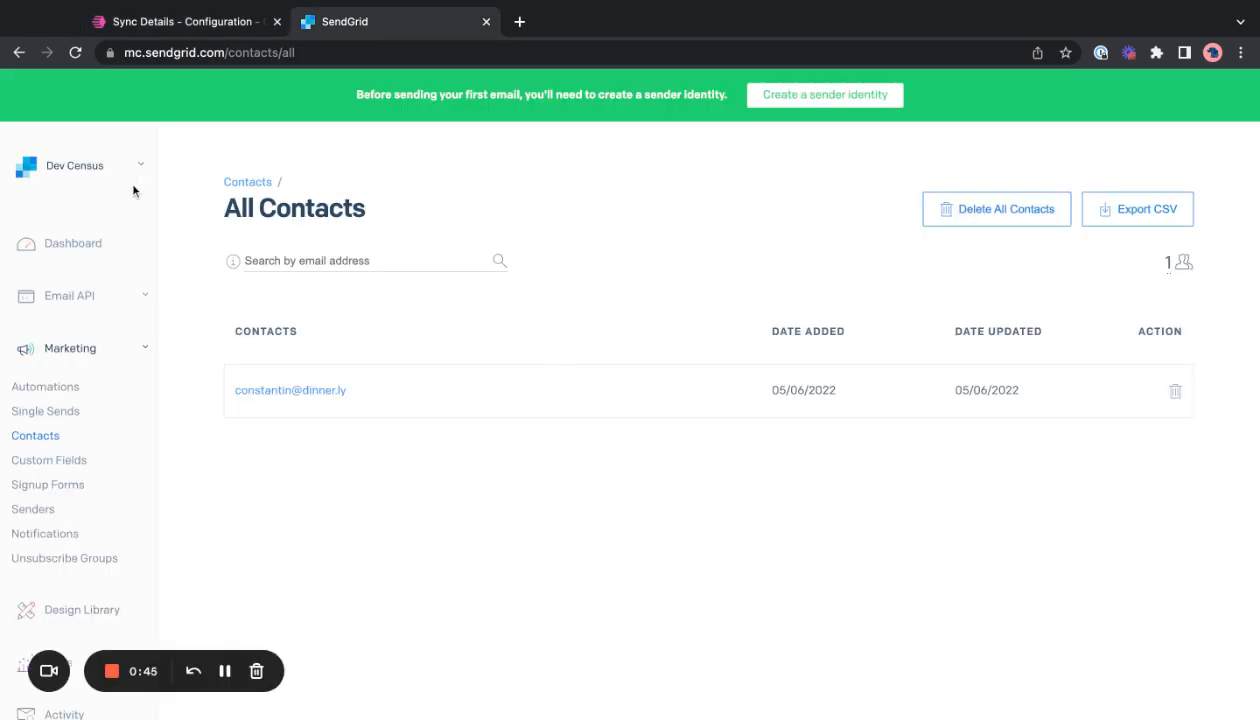
pyautogui.click(72, 56)
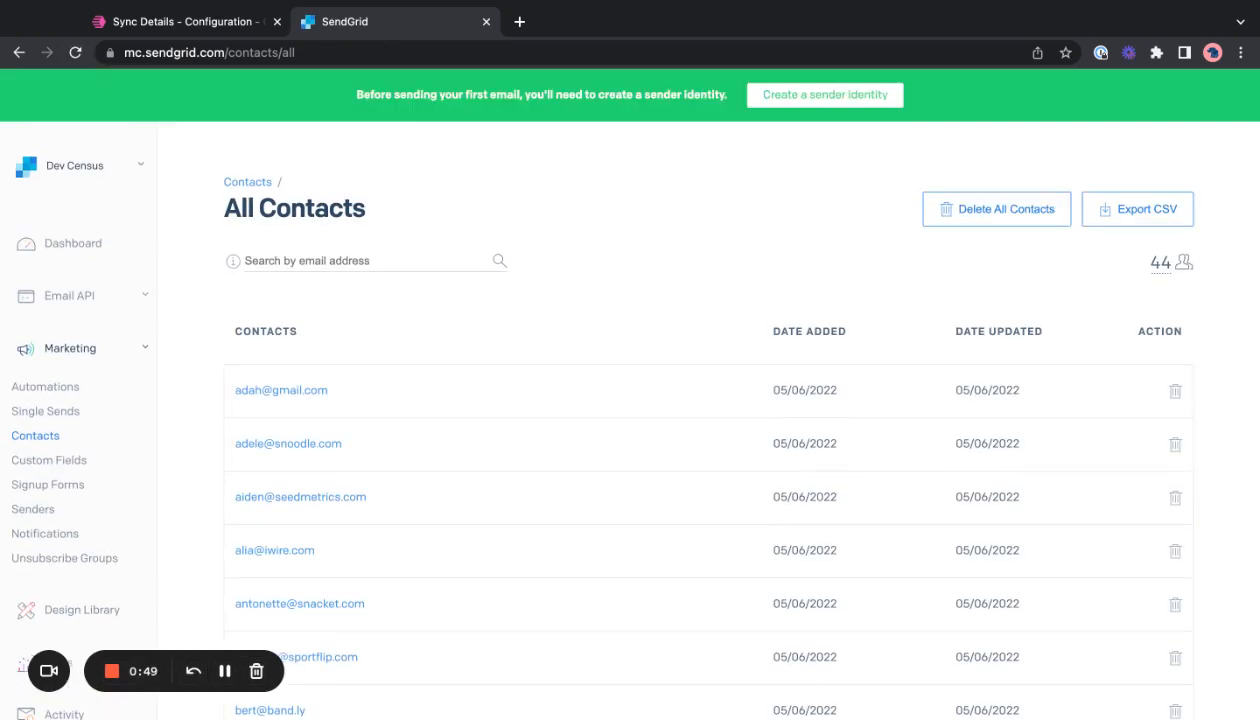
pyautogui.scroll(-1, 857, 463)
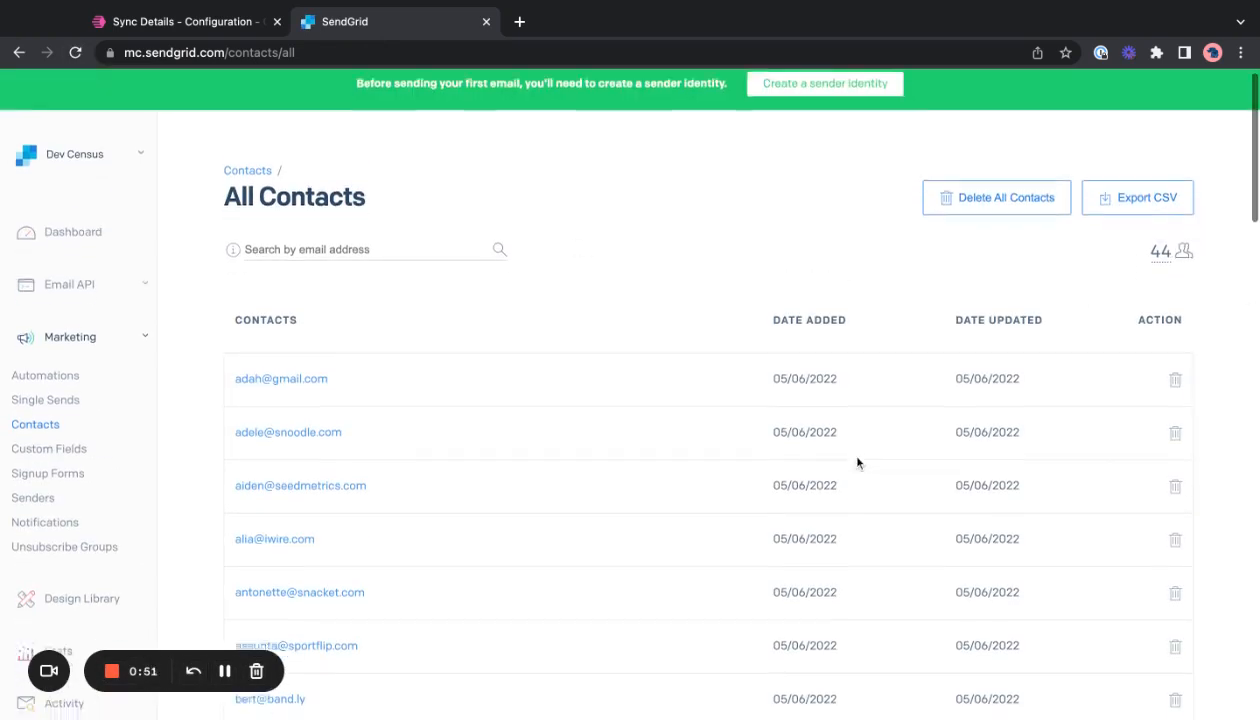
pyautogui.scroll(-12, 857, 463)
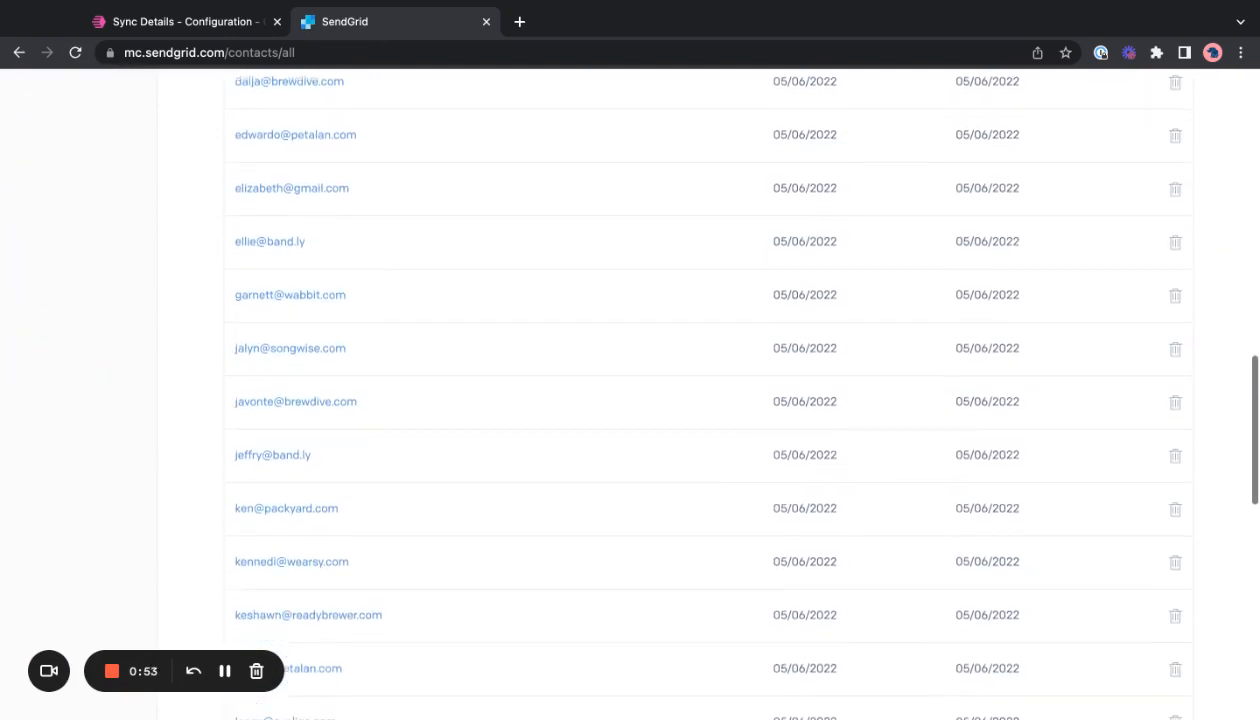
pyautogui.scroll(12, 630, 395)
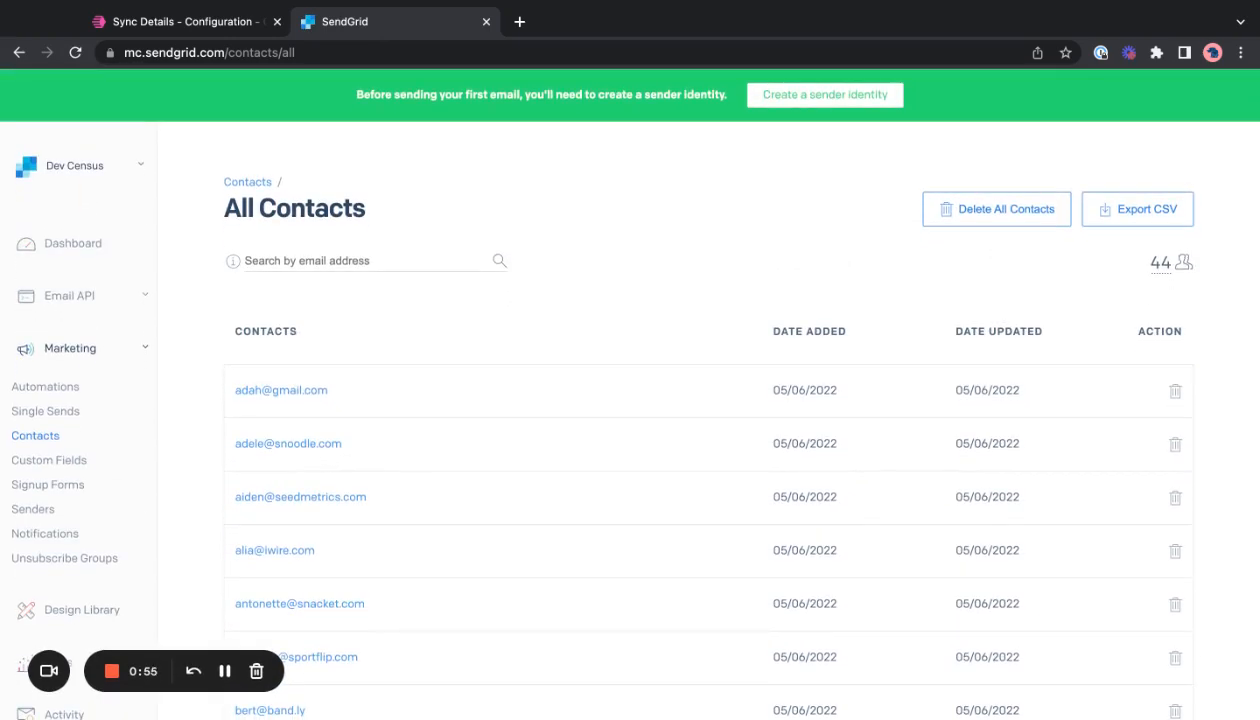